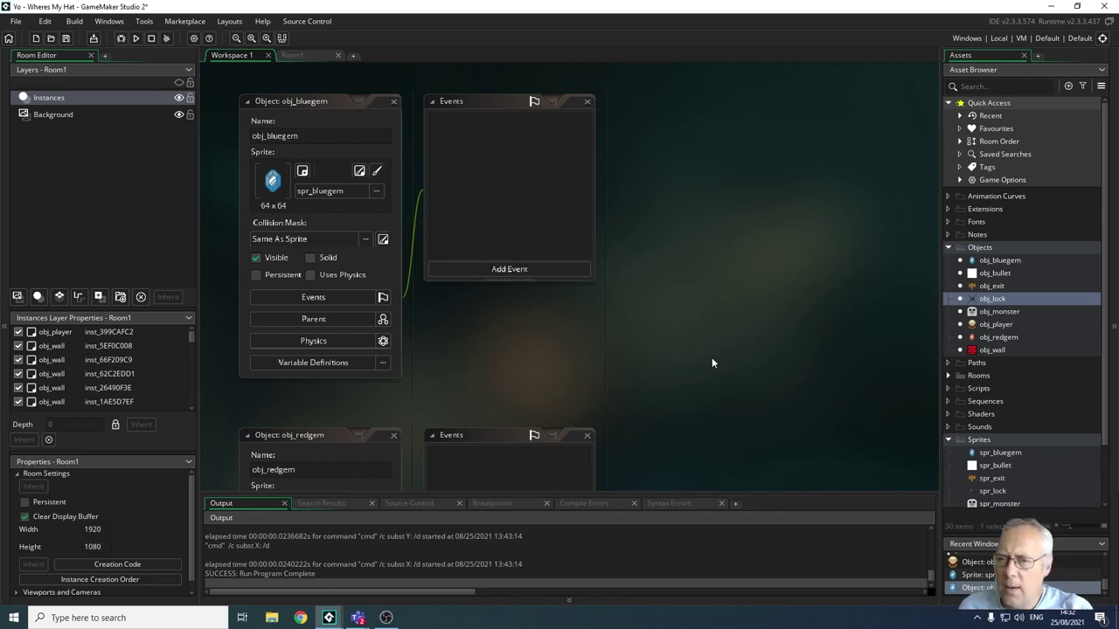
# Step: Scroll down the Asset Browser past obj_bluegem, obj_redgem, obj_exit and obj_lock
pyautogui.scroll(-2, 705, 355)
pyautogui.scroll(-3, 704, 355)
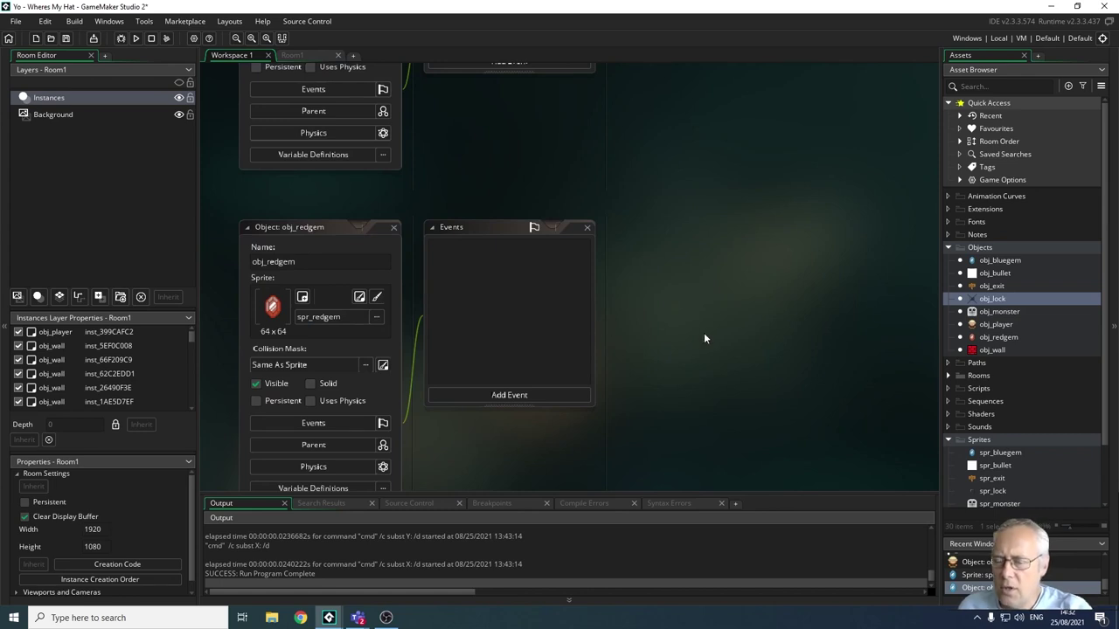
pyautogui.scroll(-1, 734, 344)
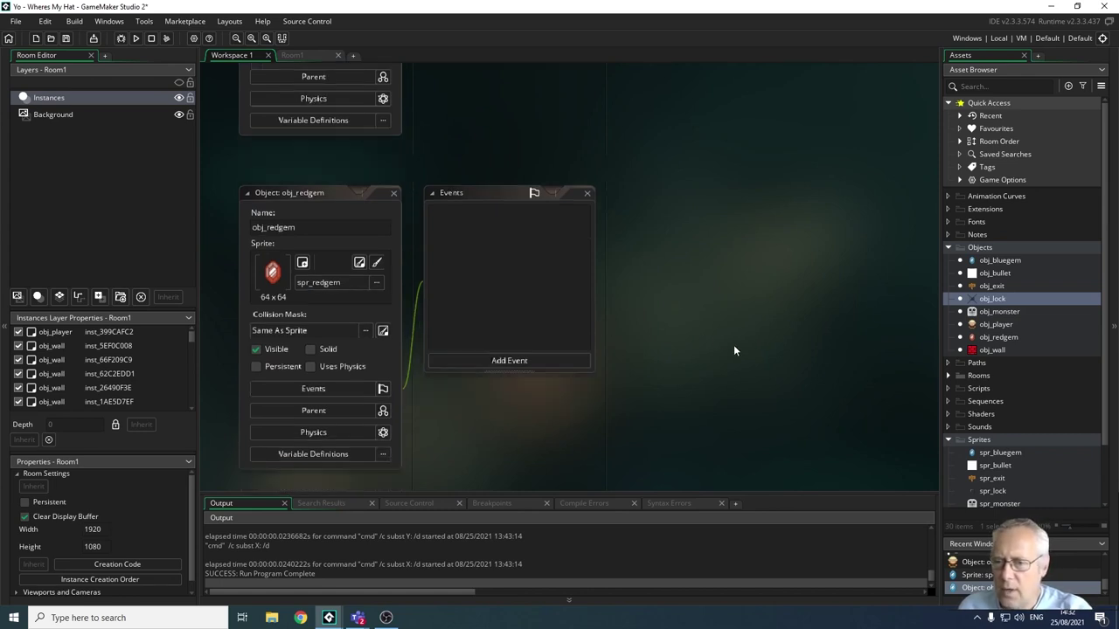
pyautogui.scroll(-5, 734, 344)
pyautogui.scroll(-3, 734, 343)
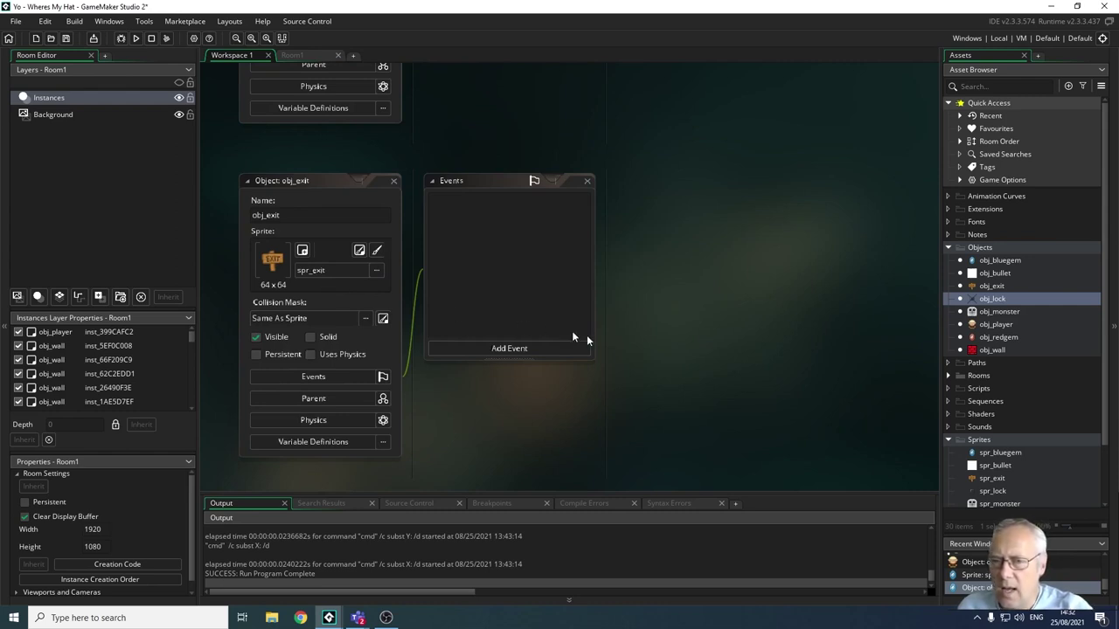
pyautogui.scroll(-3, 663, 364)
pyautogui.scroll(-3, 683, 358)
pyautogui.scroll(-3, 684, 364)
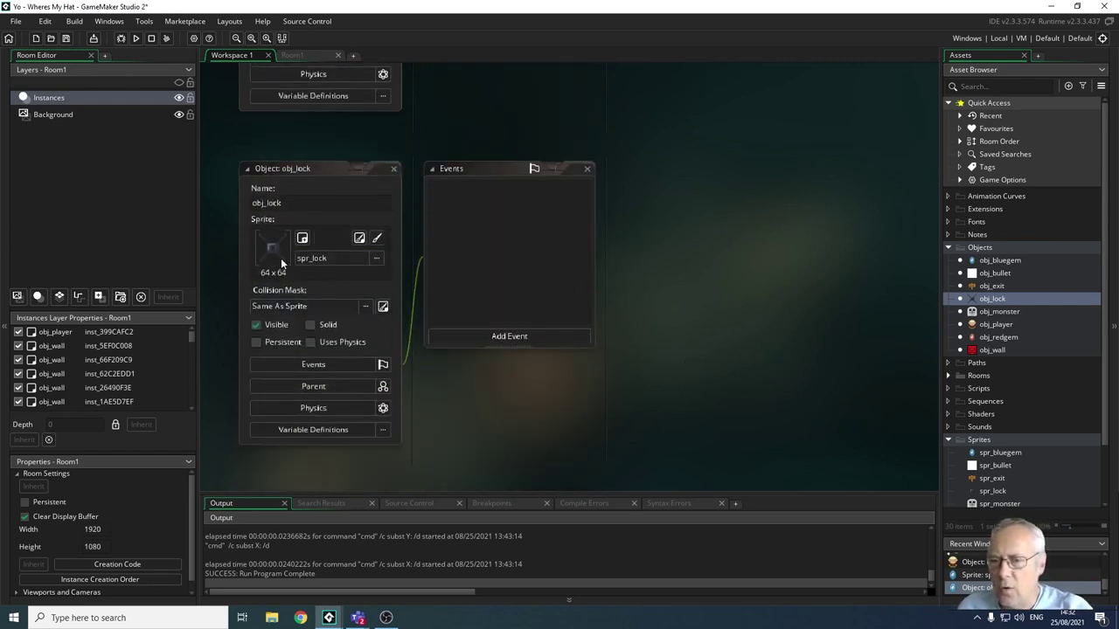
pyautogui.scroll(4, 395, 381)
pyautogui.scroll(2, 349, 290)
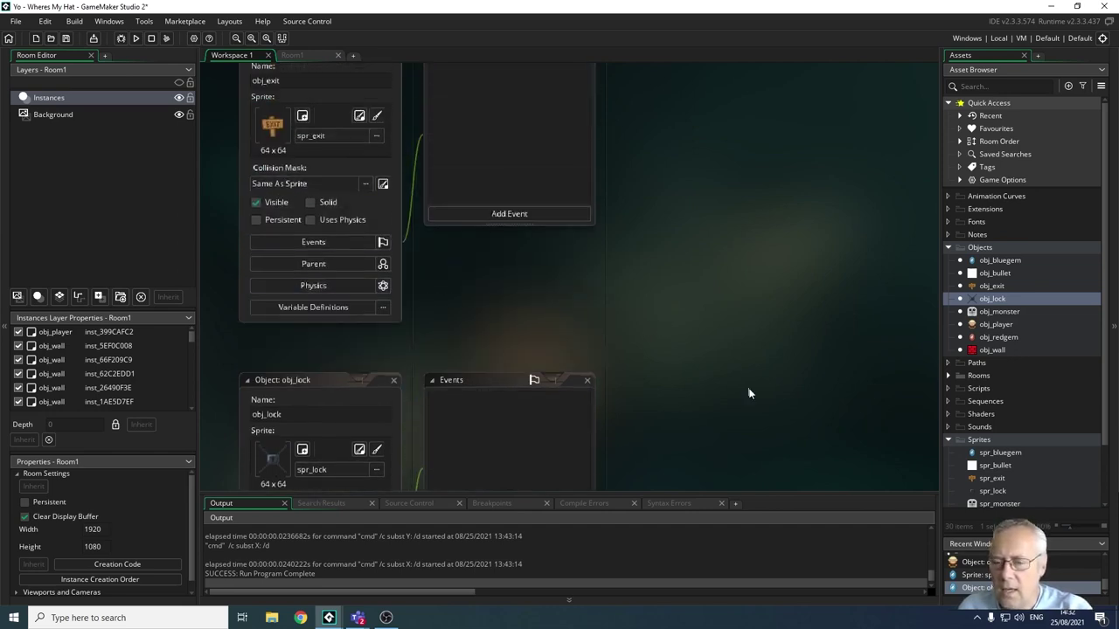
pyautogui.scroll(-3, 642, 353)
pyautogui.scroll(4, 734, 398)
pyautogui.scroll(-2, 743, 406)
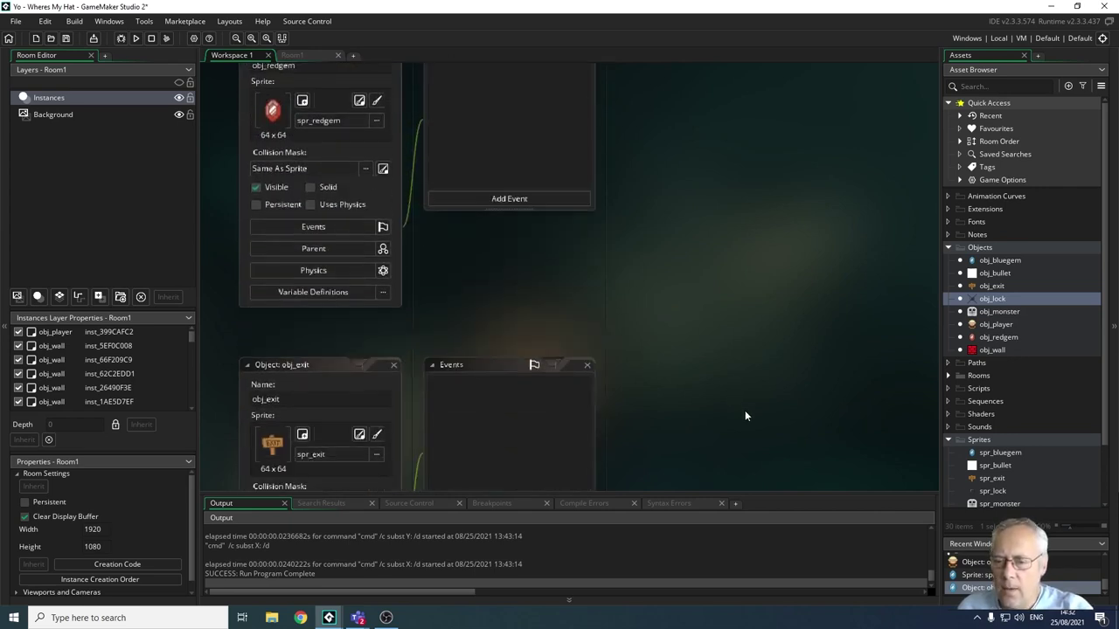
pyautogui.scroll(-3, 745, 410)
pyautogui.scroll(-2, 752, 417)
pyautogui.scroll(-1, 769, 418)
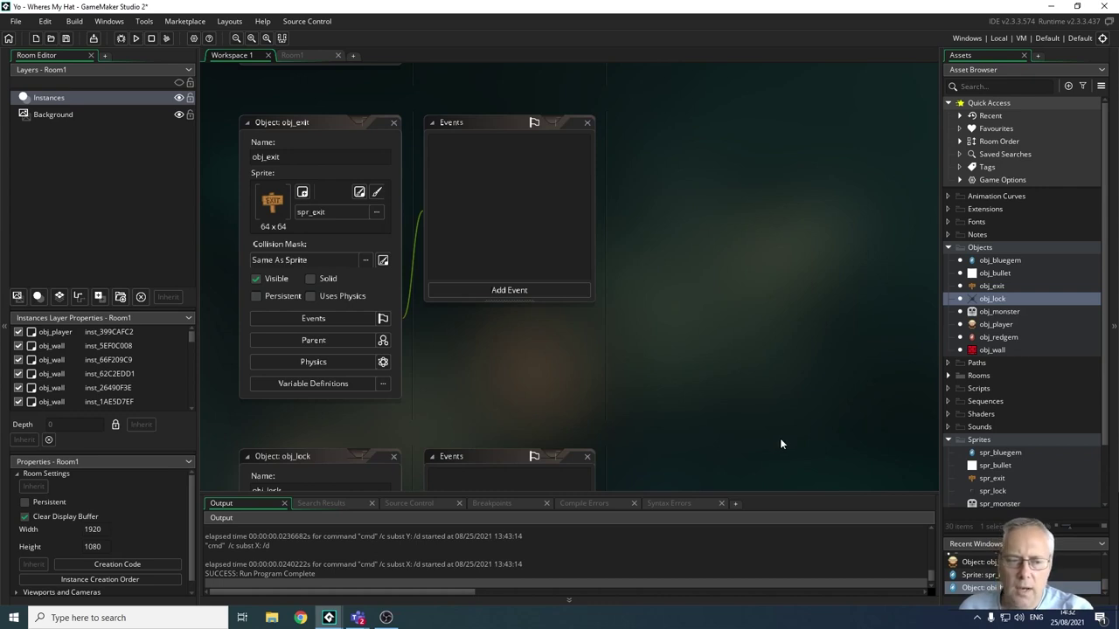
pyautogui.scroll(-5, 778, 444)
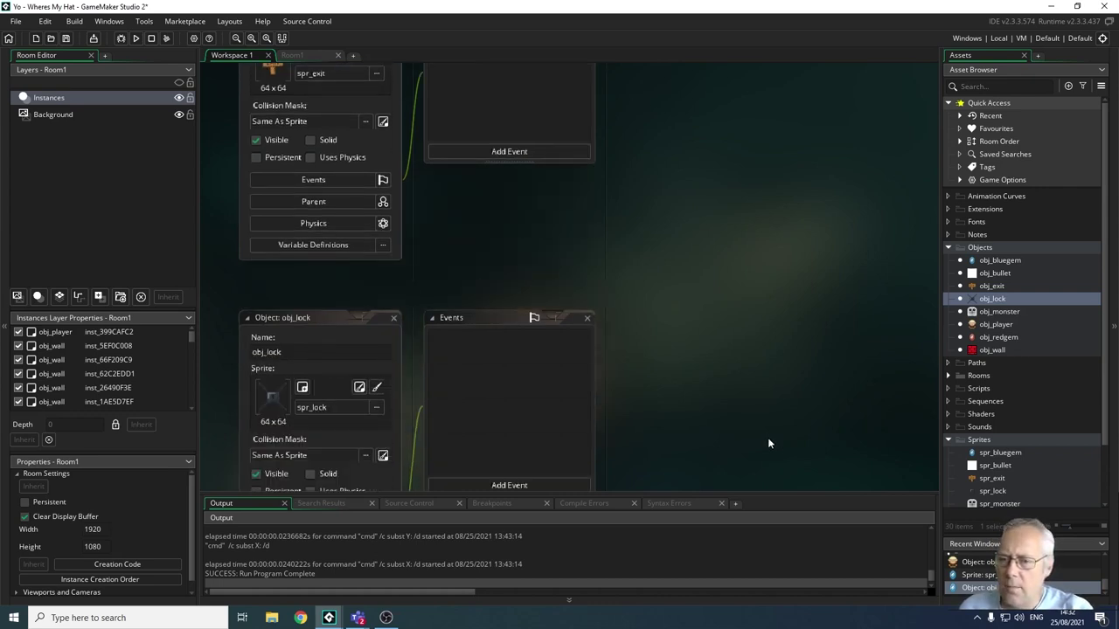
pyautogui.scroll(-1, 768, 443)
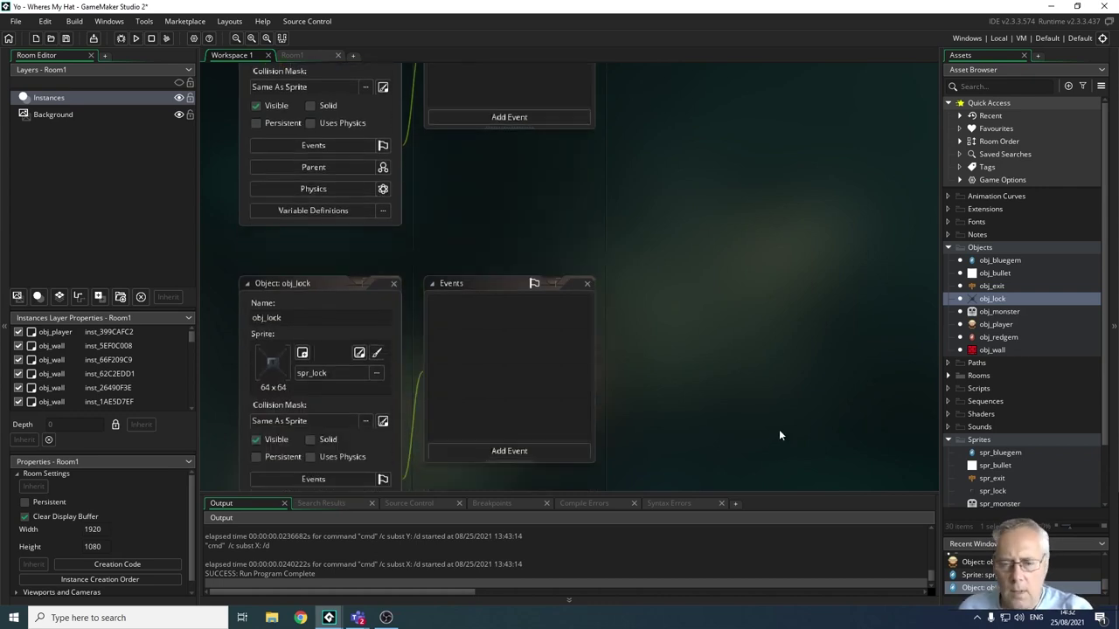
pyautogui.scroll(-1, 786, 417)
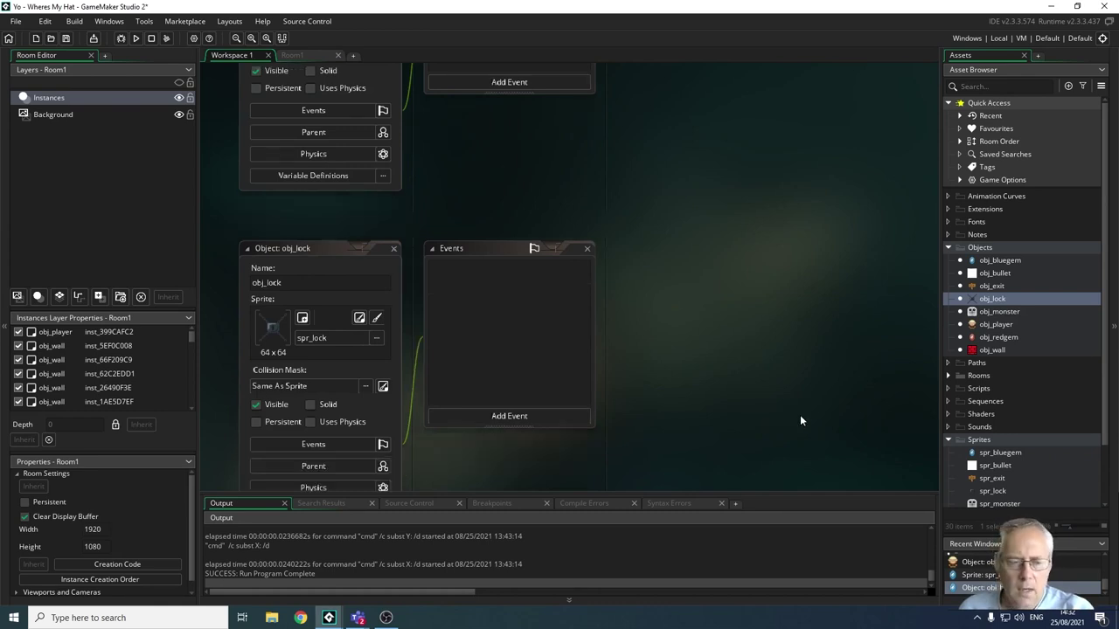
pyautogui.scroll(-1, 800, 418)
pyautogui.scroll(-1, 786, 416)
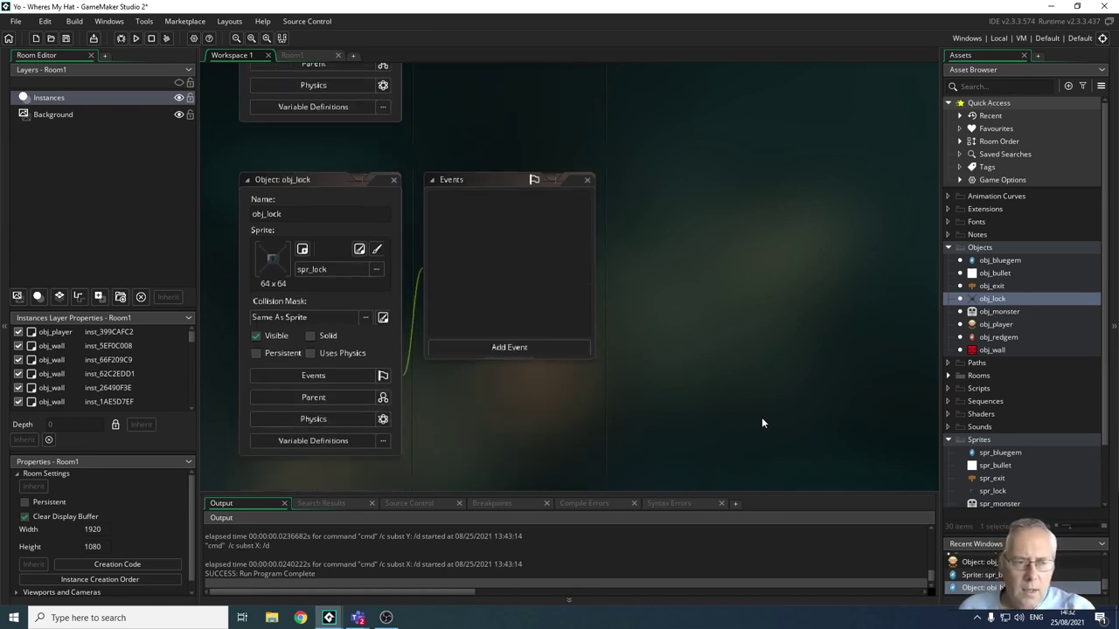
# Step: Create a new sprite named spr_key and open its empty image for editing
pyautogui.rightClick(980, 444)
pyautogui.moveTo(997, 242)
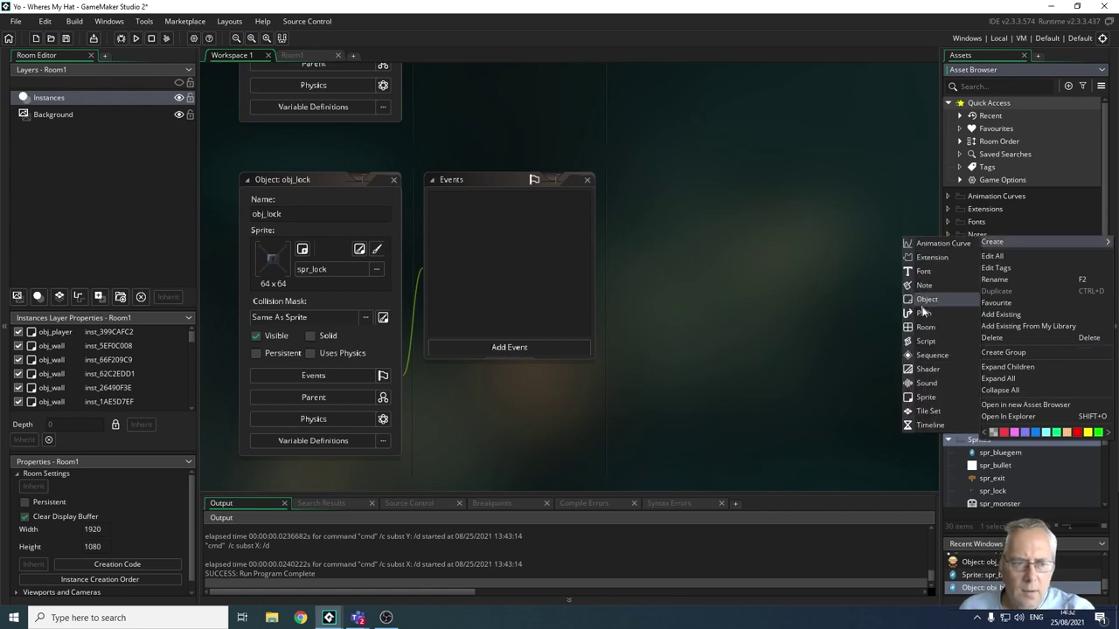
pyautogui.click(926, 397)
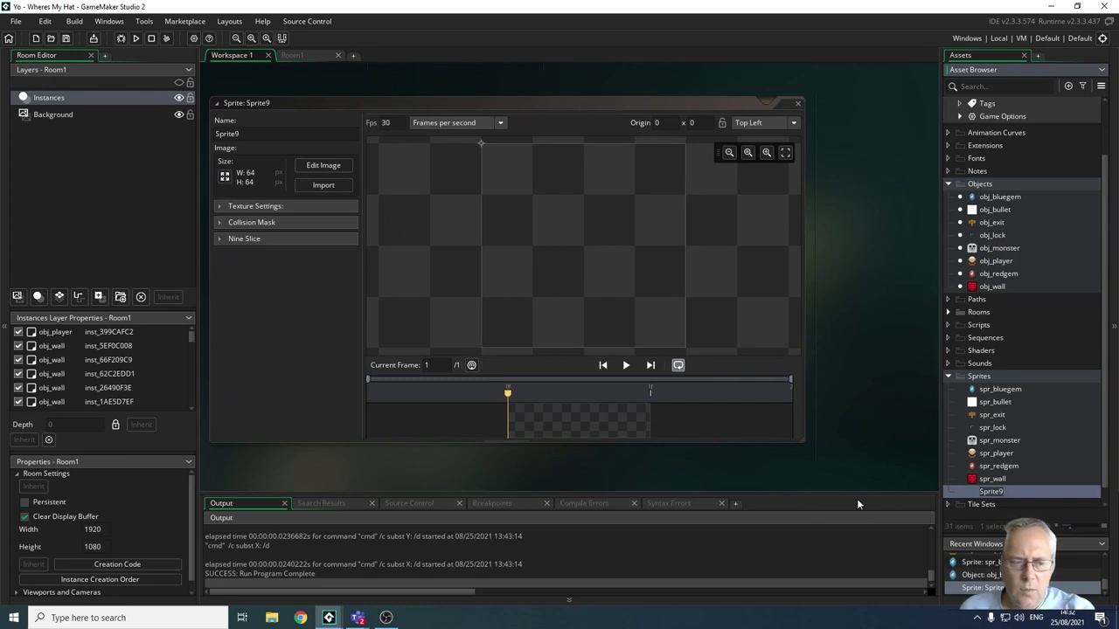
pyautogui.write('spr')
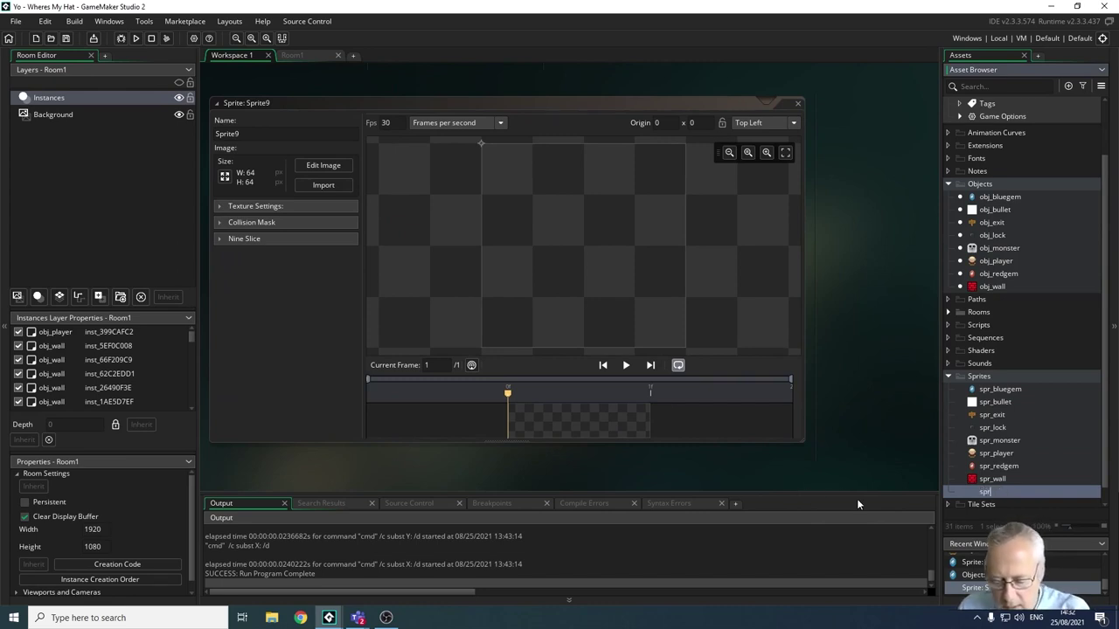
pyautogui.write('_key')
pyautogui.press('Return')
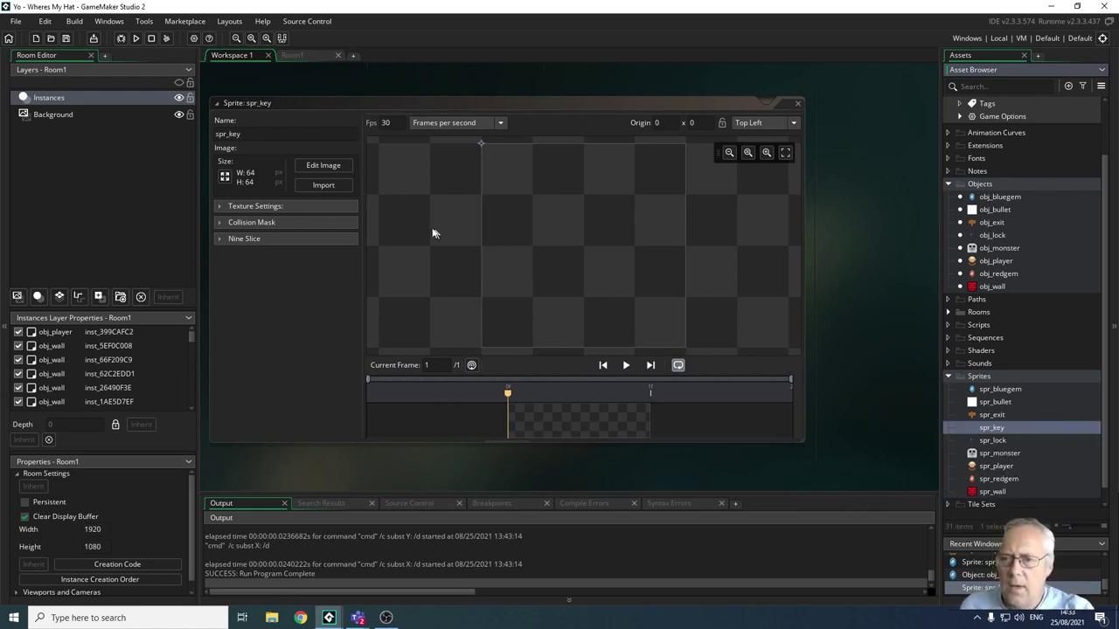
pyautogui.click(323, 166)
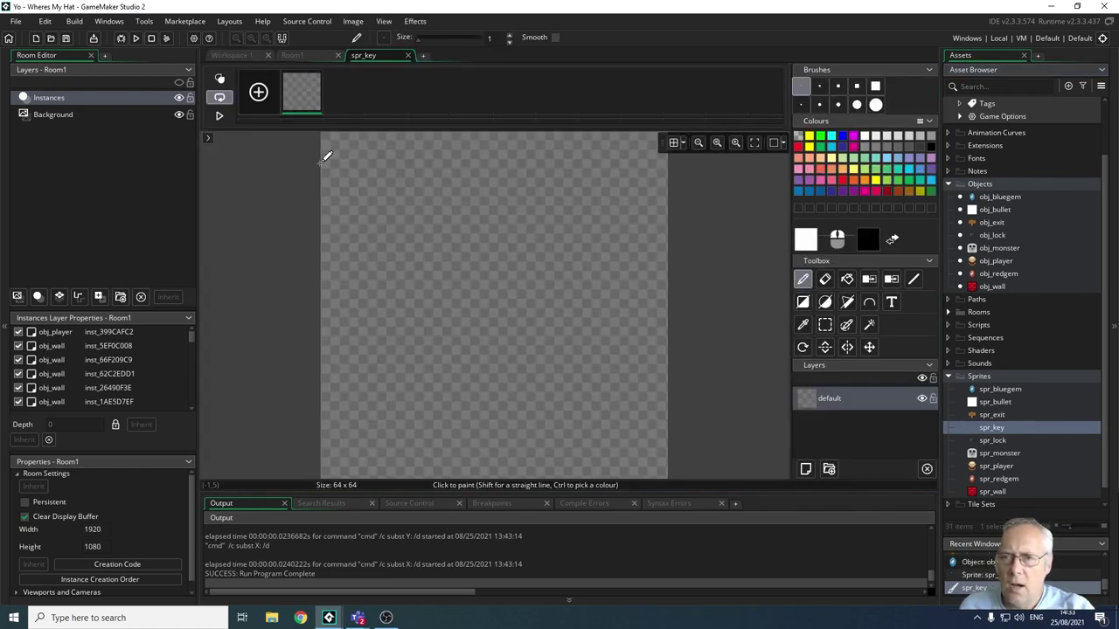
# Step: Import spr_key_strip into spr_key as a strip image
pyautogui.click(354, 25)
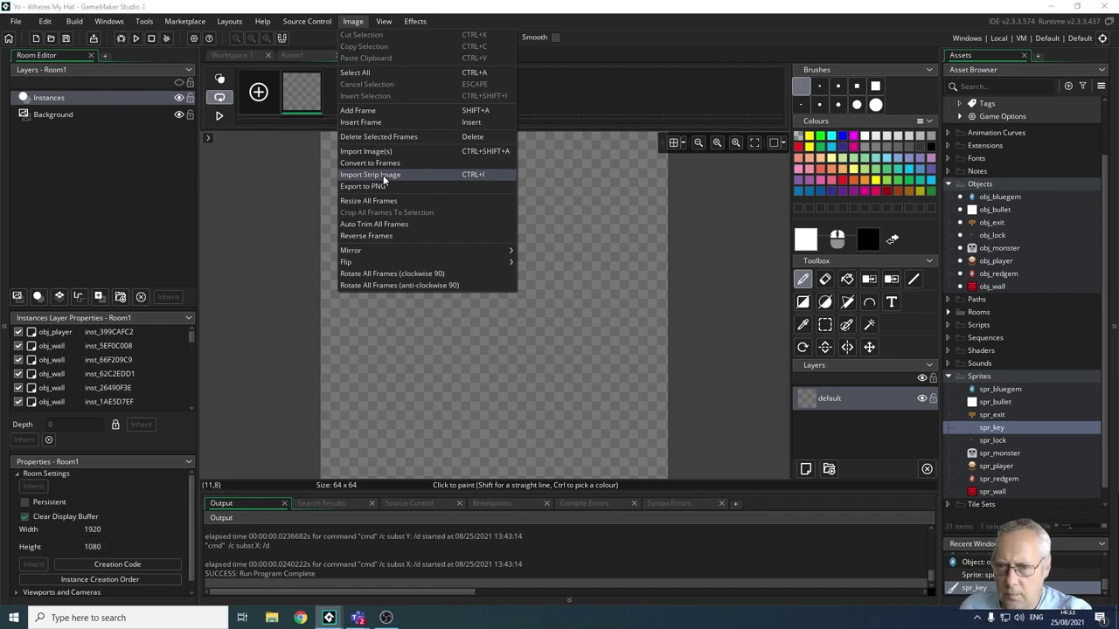
pyautogui.click(383, 177)
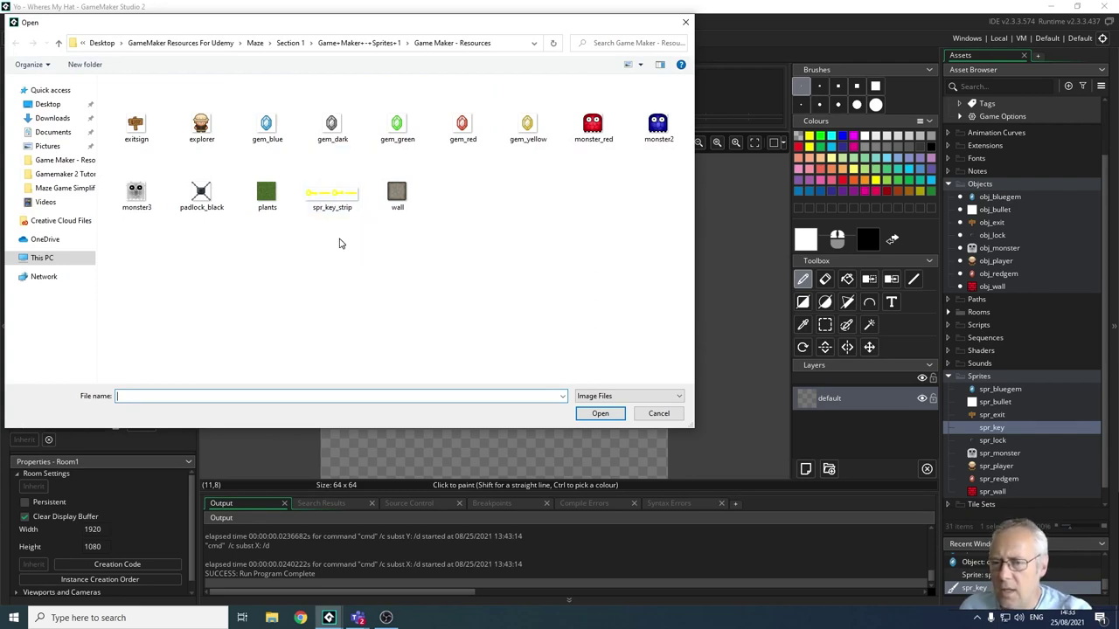
pyautogui.click(332, 193)
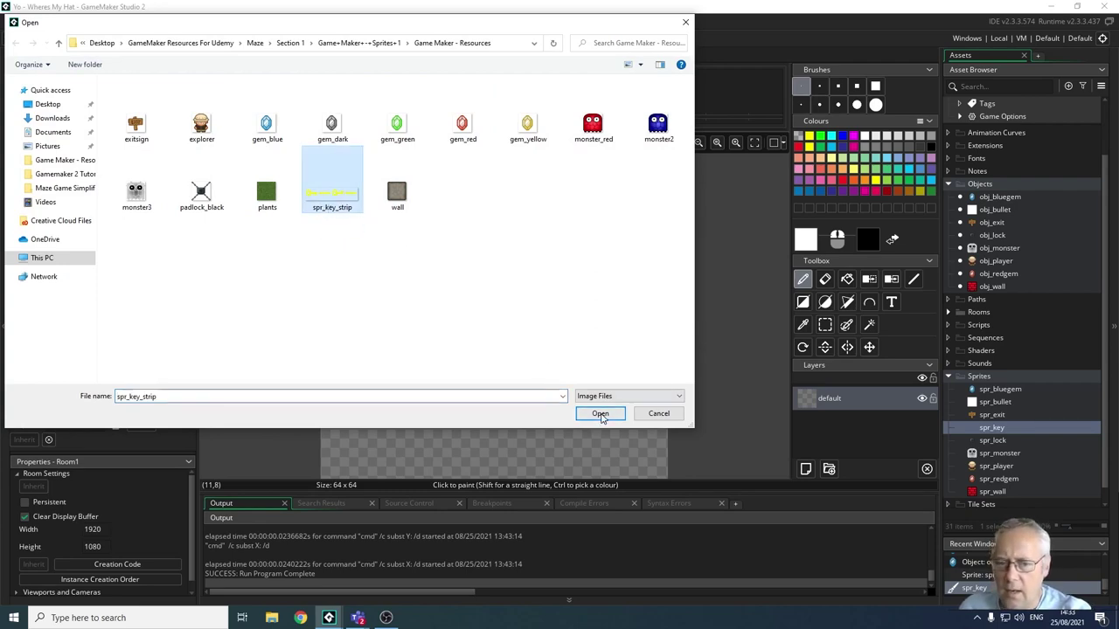
pyautogui.click(600, 414)
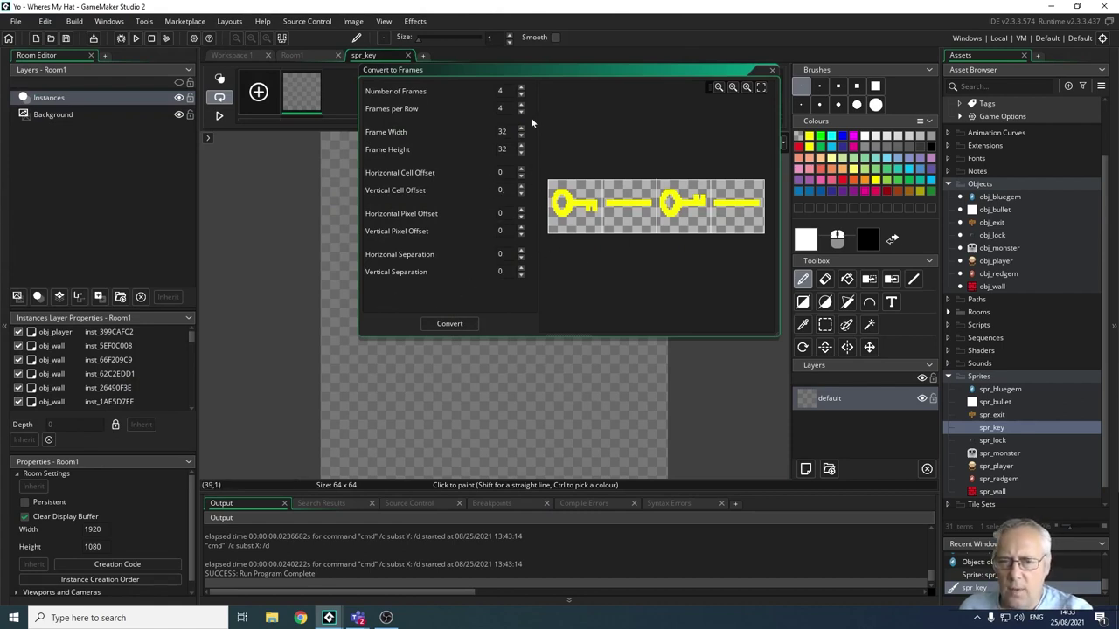
# Step: Convert the key strip into four 32×32 frames, four per row
pyautogui.click(521, 93)
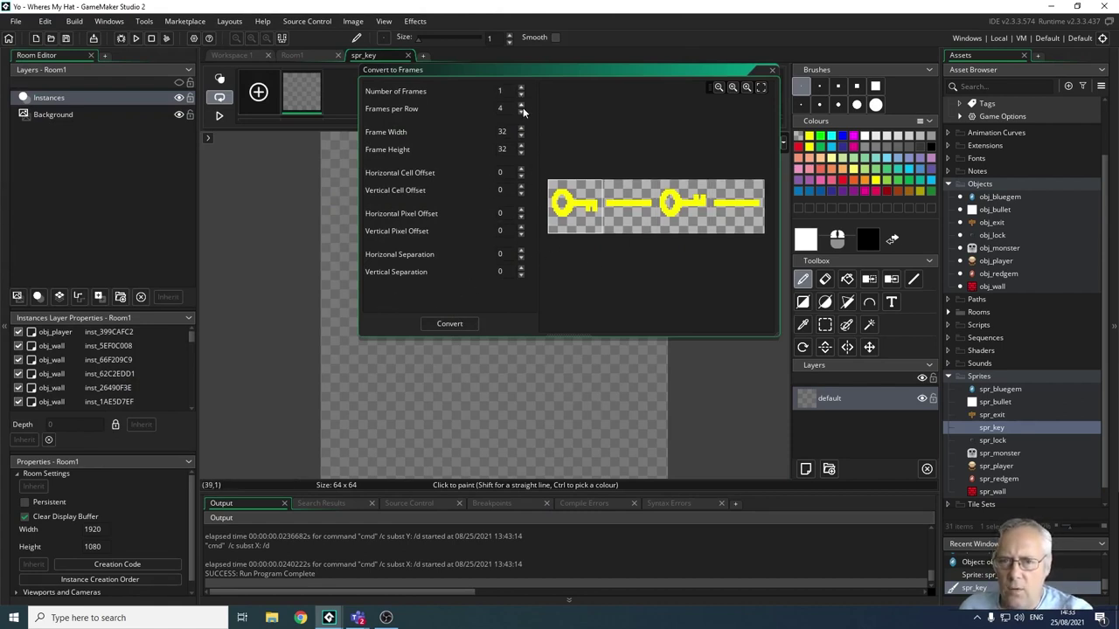
pyautogui.click(522, 111)
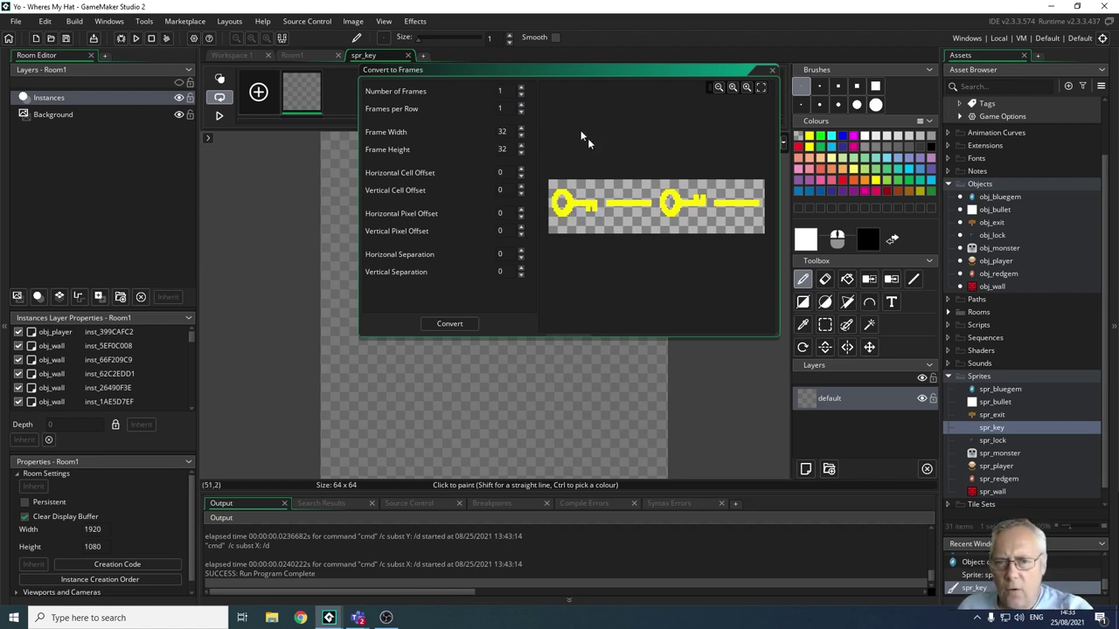
pyautogui.click(520, 88)
pyautogui.click(521, 89)
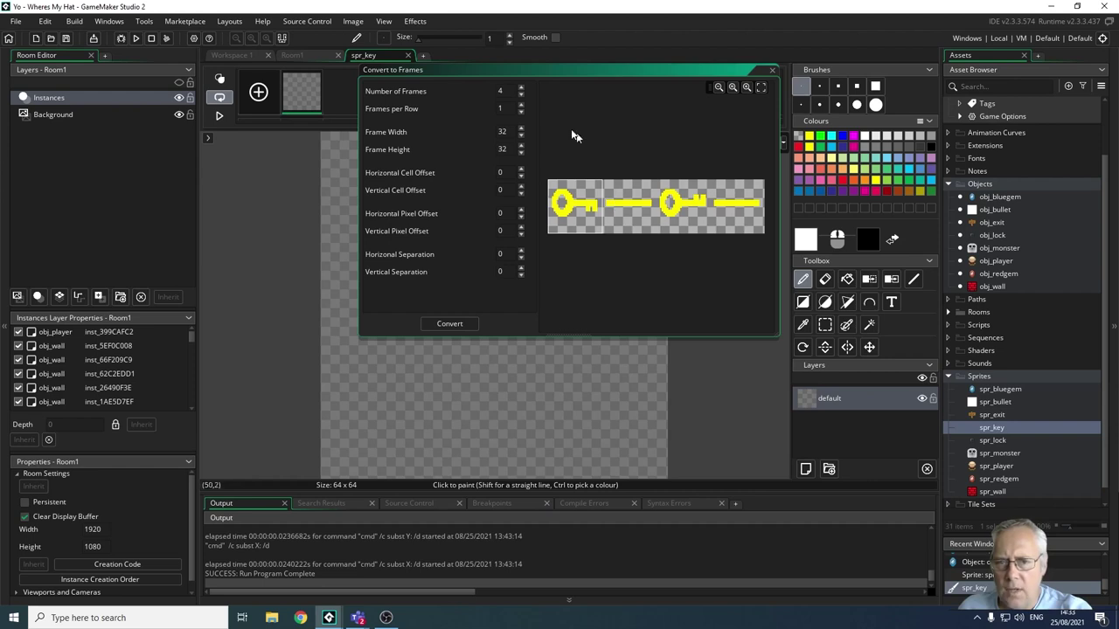
pyautogui.click(521, 105)
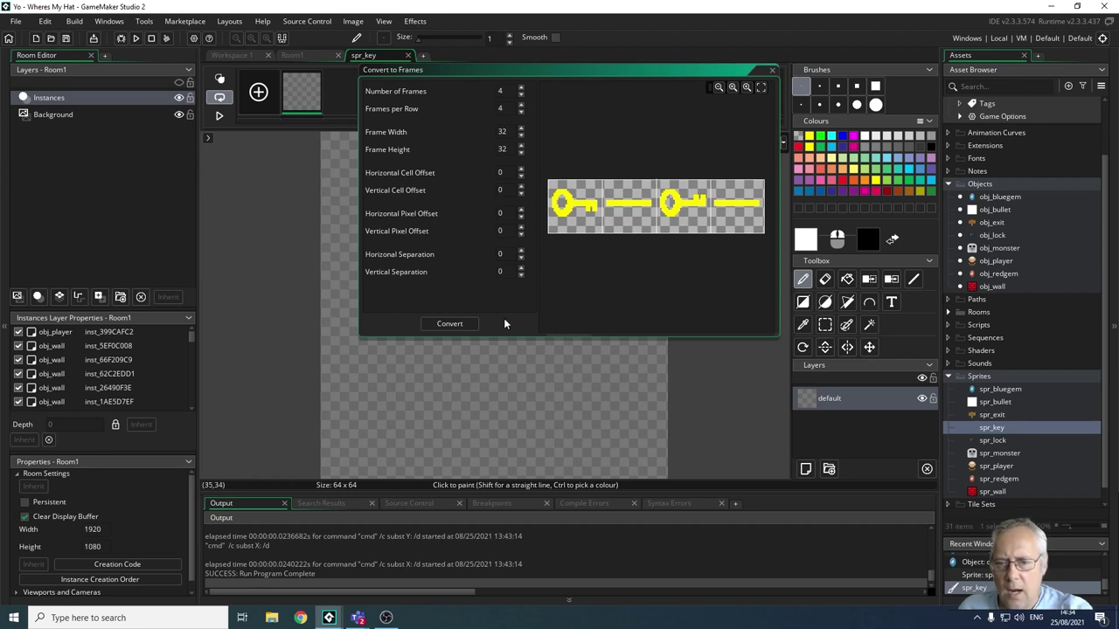
pyautogui.click(463, 324)
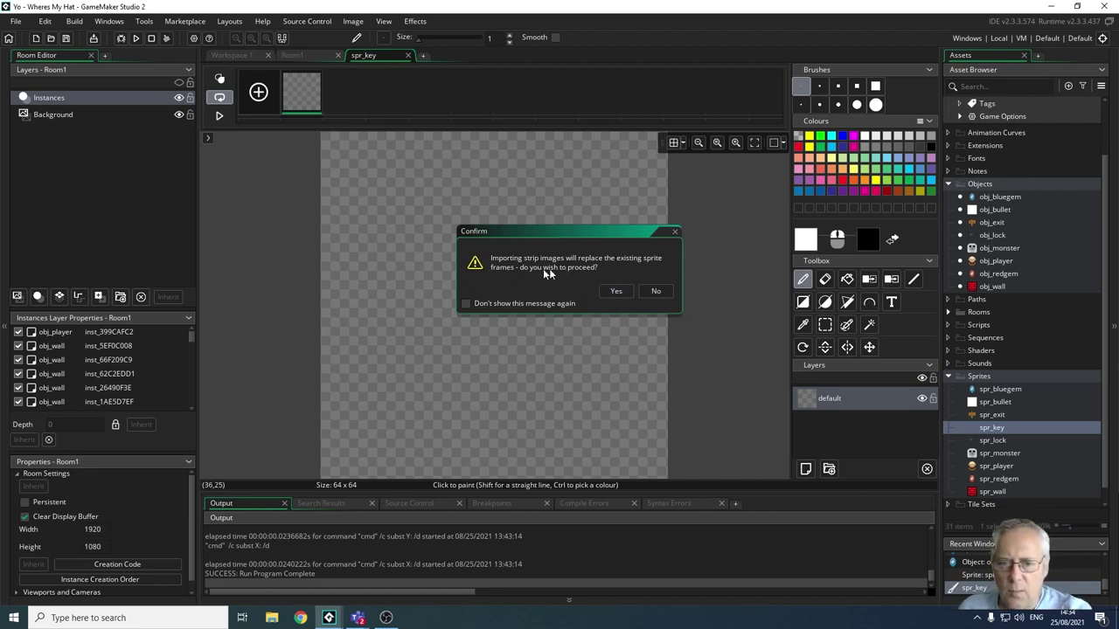
pyautogui.click(615, 292)
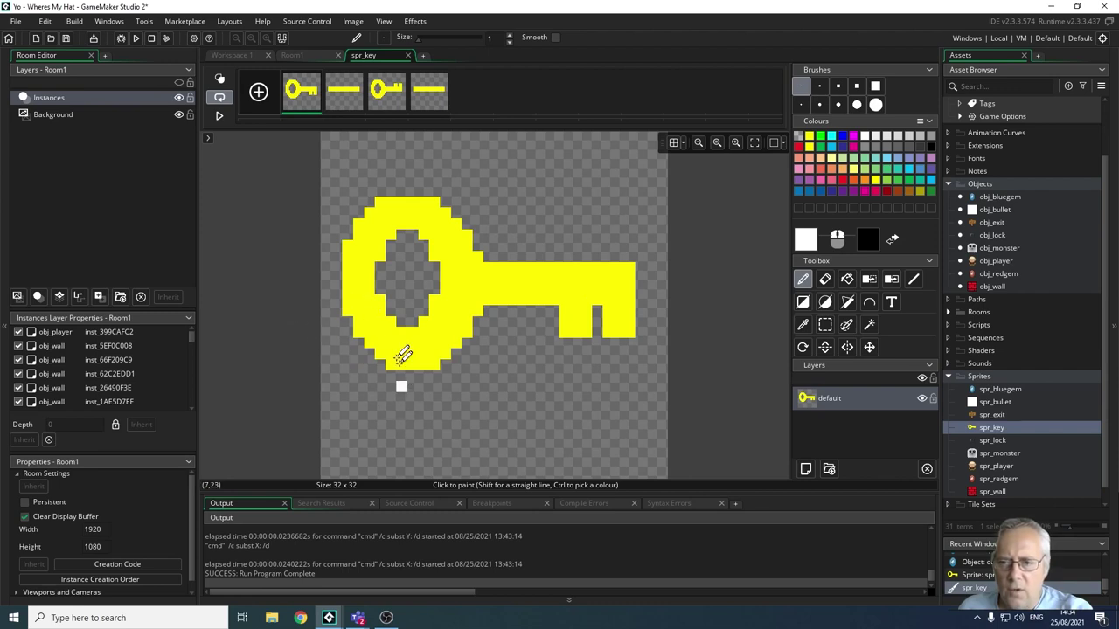
# Step: Play the four-frame key animation preview
pyautogui.click(217, 118)
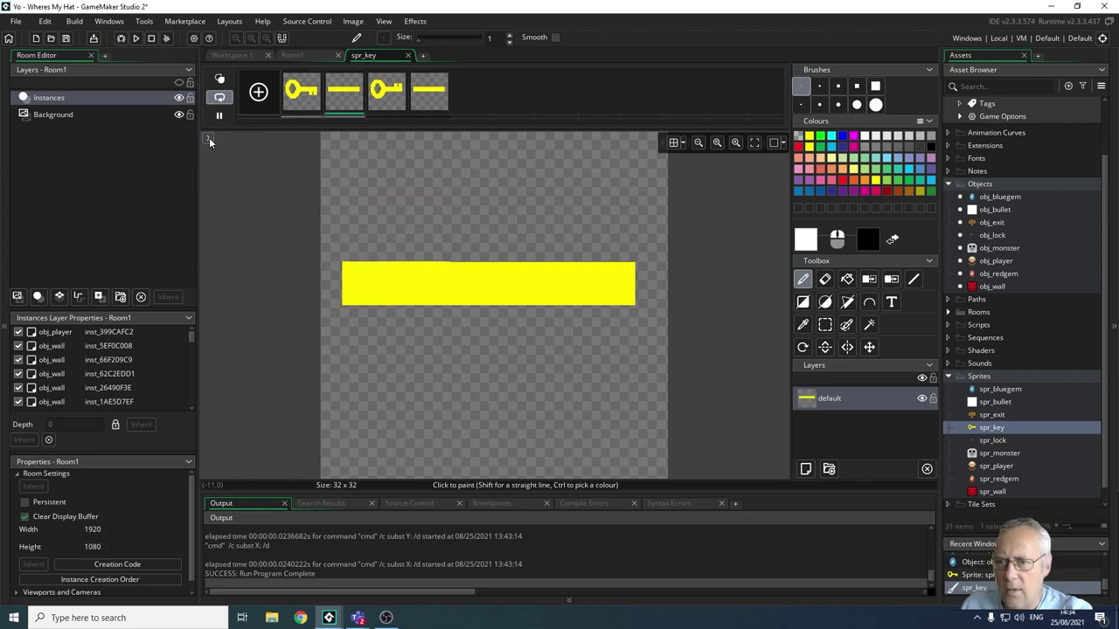
# Step: Set spr_key's animation speed from 15 to 5 frames per second
pyautogui.click(209, 138)
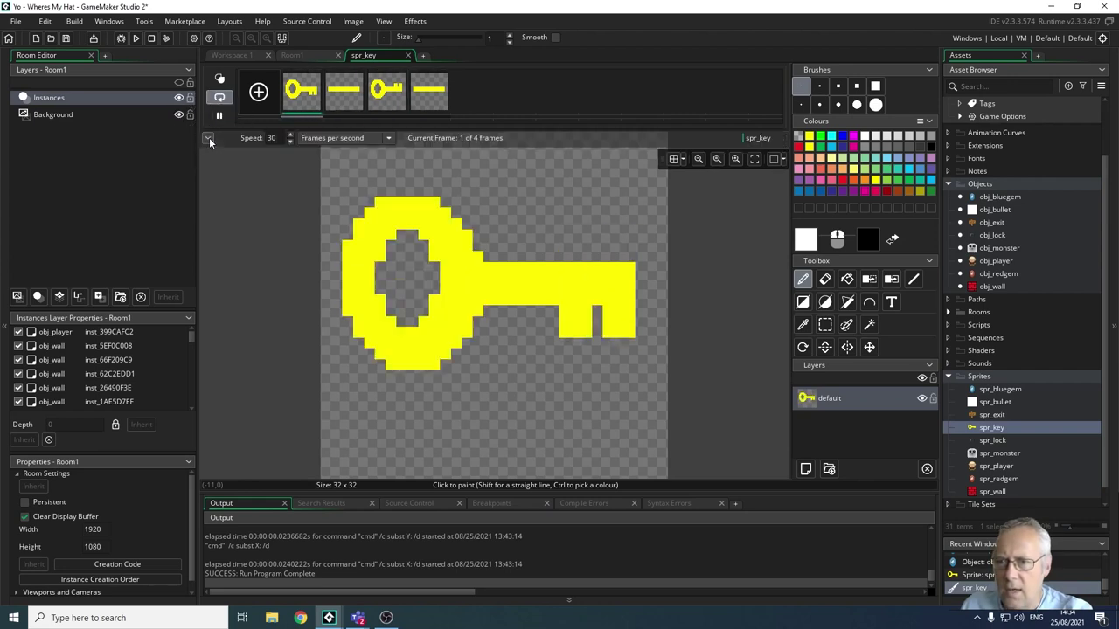
pyautogui.click(290, 142)
pyautogui.click(291, 142)
pyautogui.click(290, 141)
pyautogui.click(290, 142)
pyautogui.click(290, 141)
pyautogui.click(290, 141)
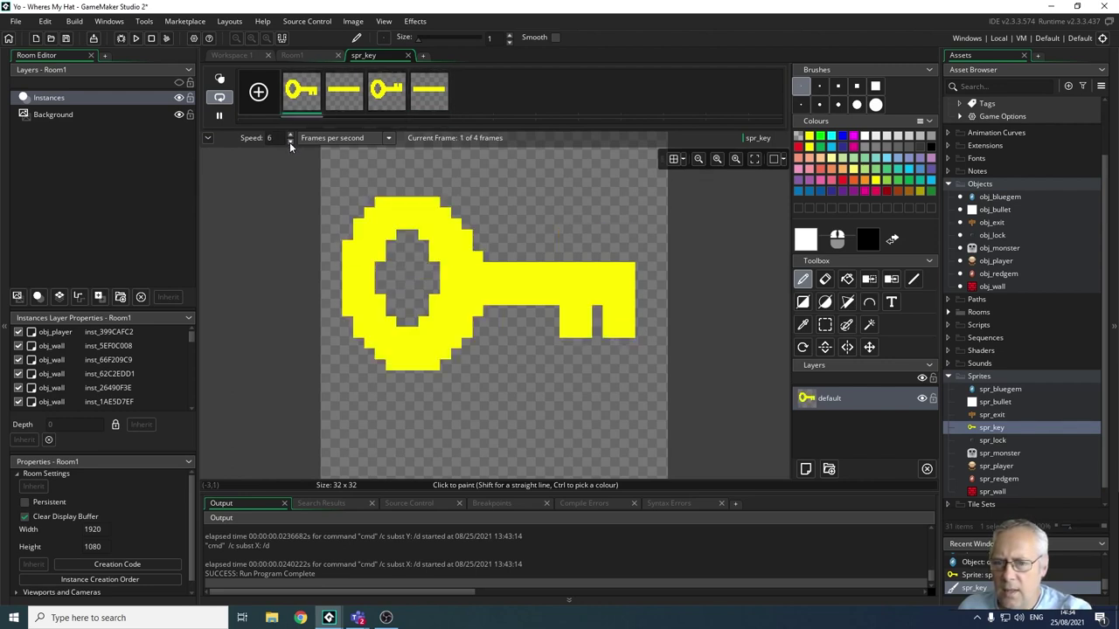
pyautogui.click(290, 141)
pyautogui.click(290, 141)
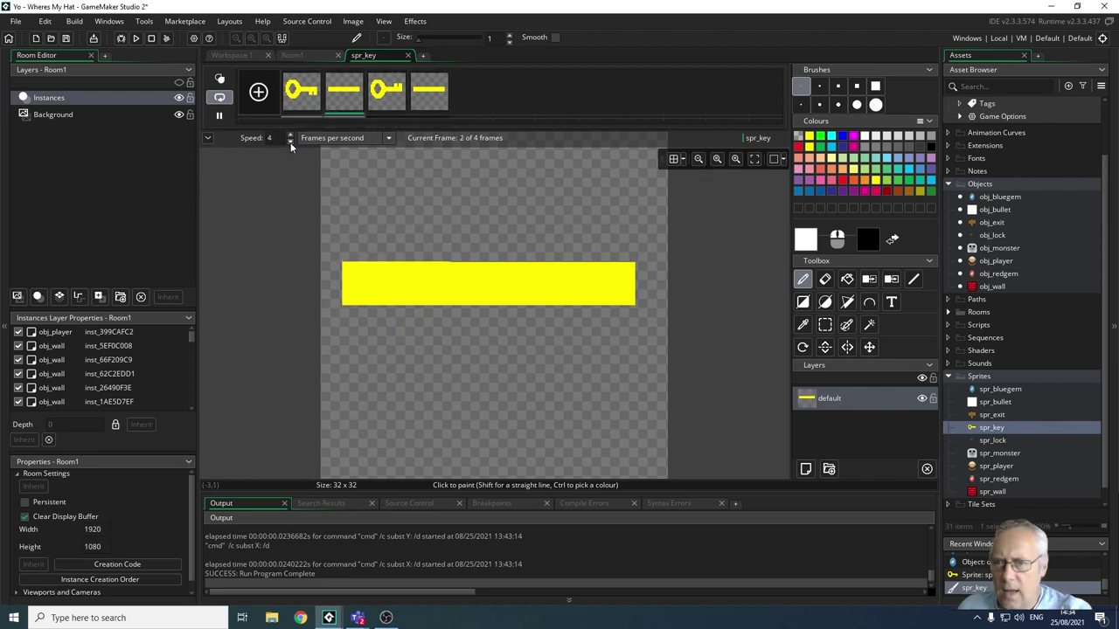
pyautogui.click(290, 136)
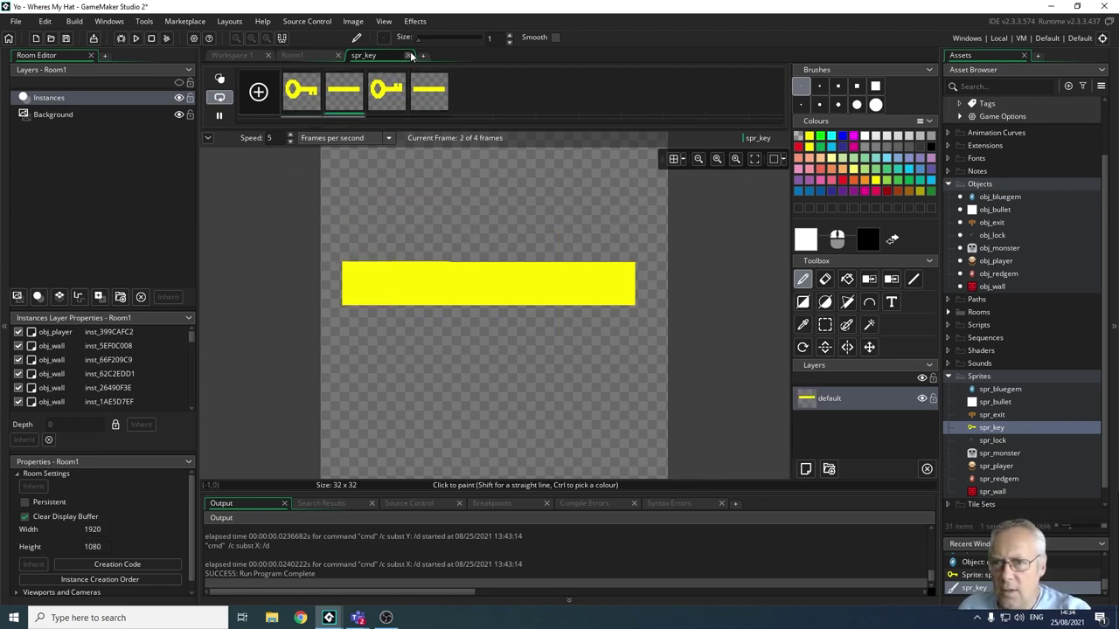
# Step: Resize spr_key to 64×64 with the image scaled
pyautogui.click(409, 56)
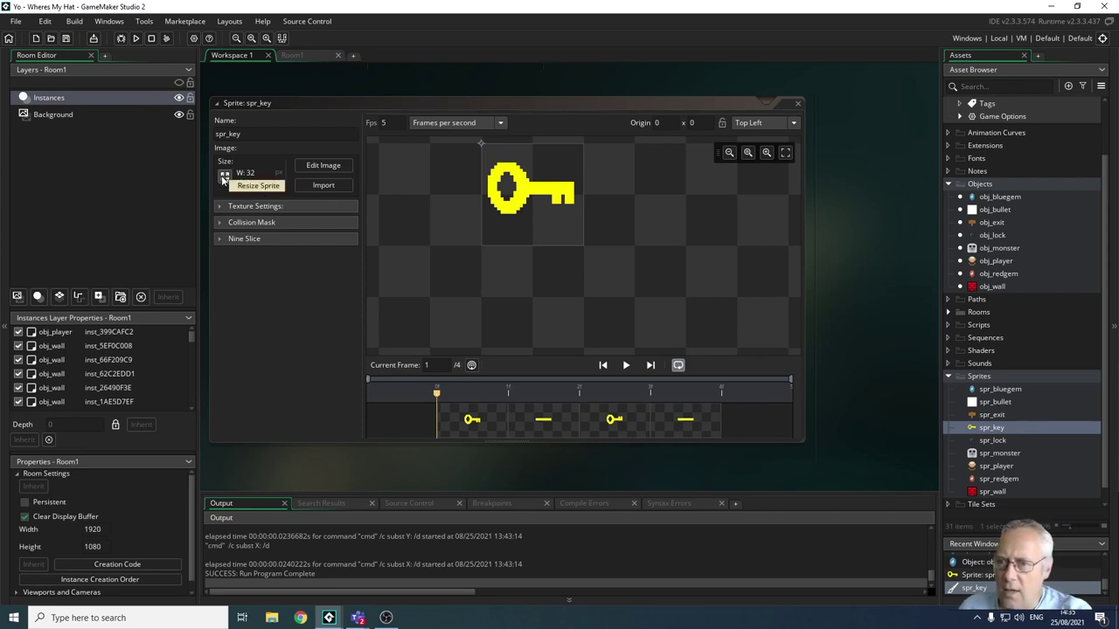
pyautogui.click(224, 176)
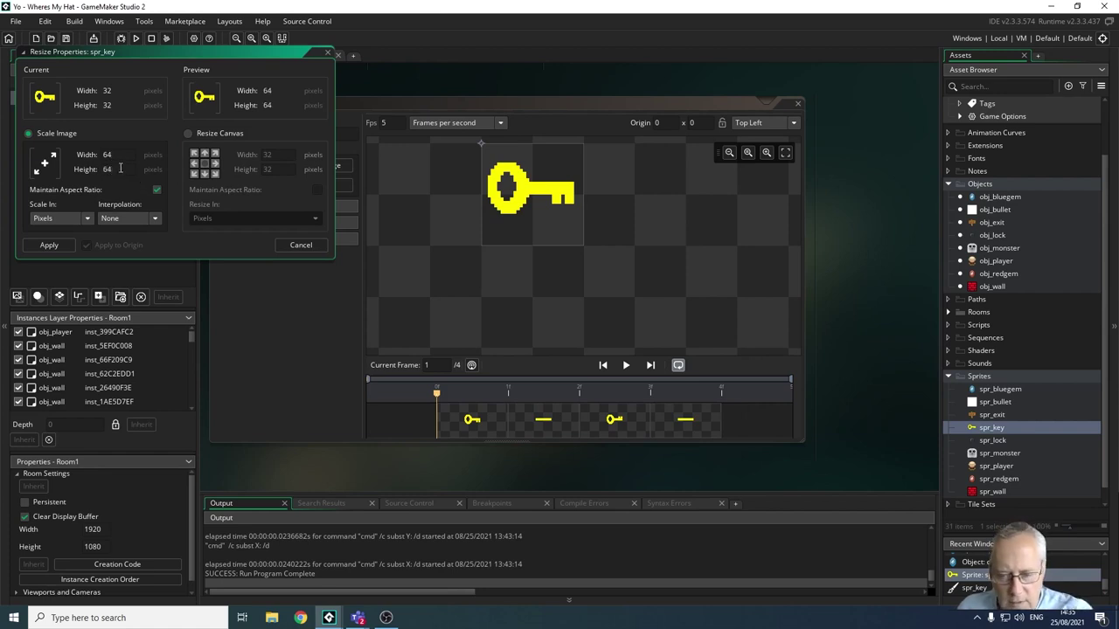
pyautogui.click(50, 246)
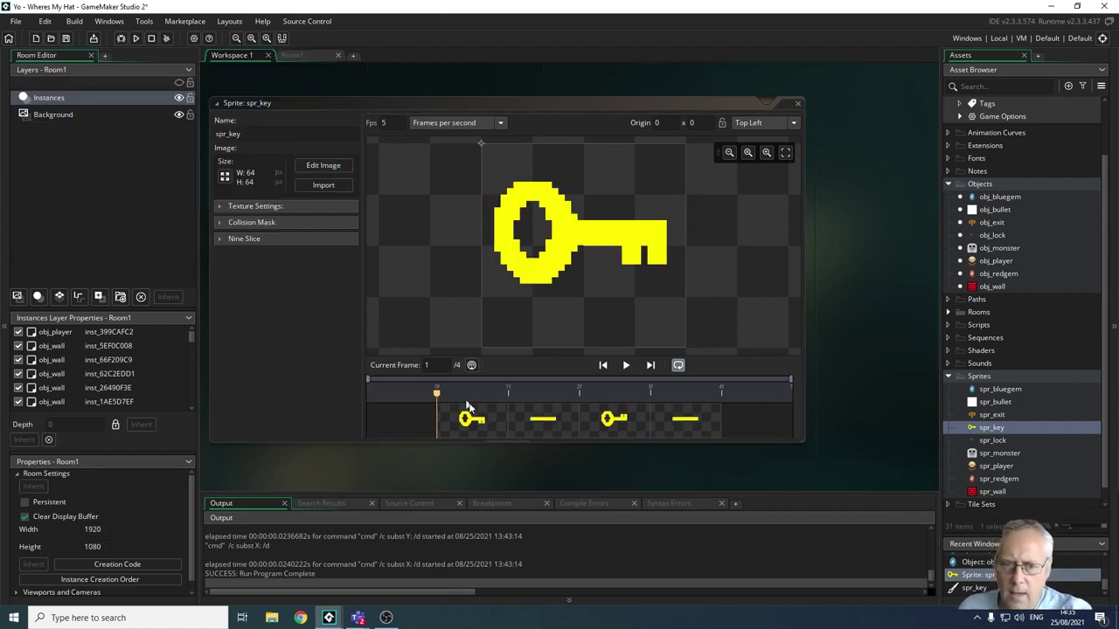
# Step: Preview the key animation, then close the spr_key editor
pyautogui.click(626, 365)
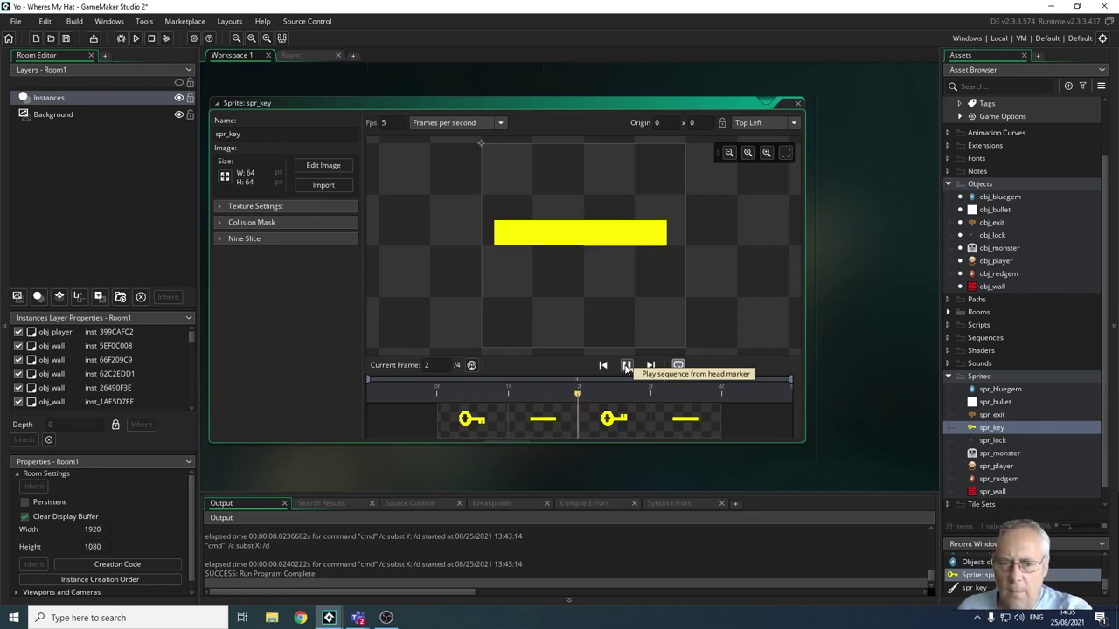
pyautogui.click(626, 366)
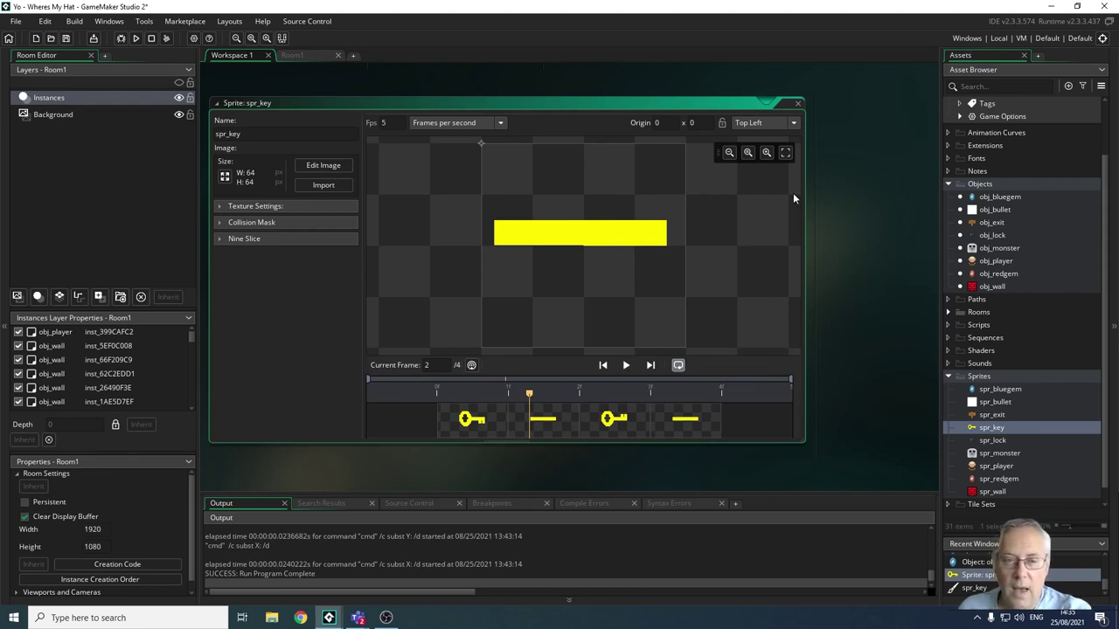
pyautogui.click(798, 105)
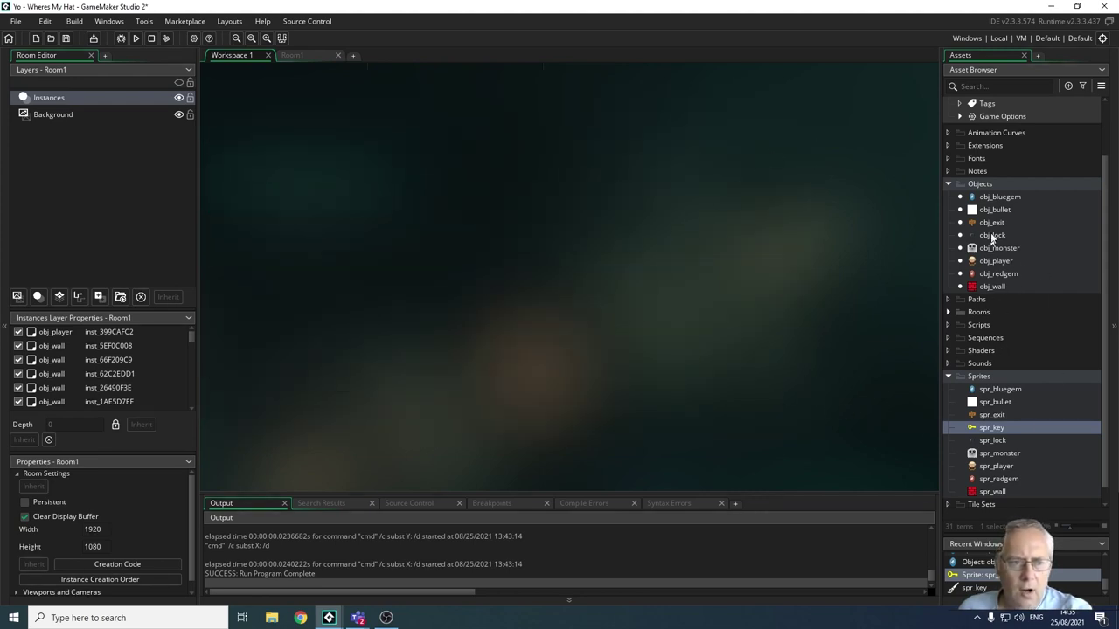
# Step: Create obj_key with spr_key as its sprite and go back to Room1
pyautogui.rightClick(981, 187)
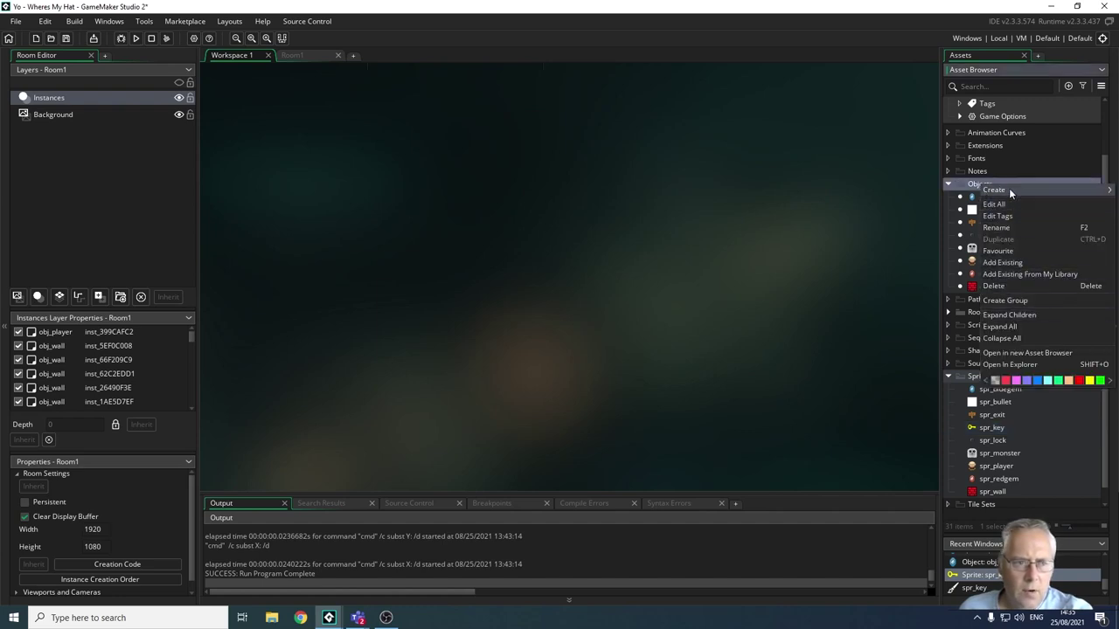
pyautogui.moveTo(1040, 190)
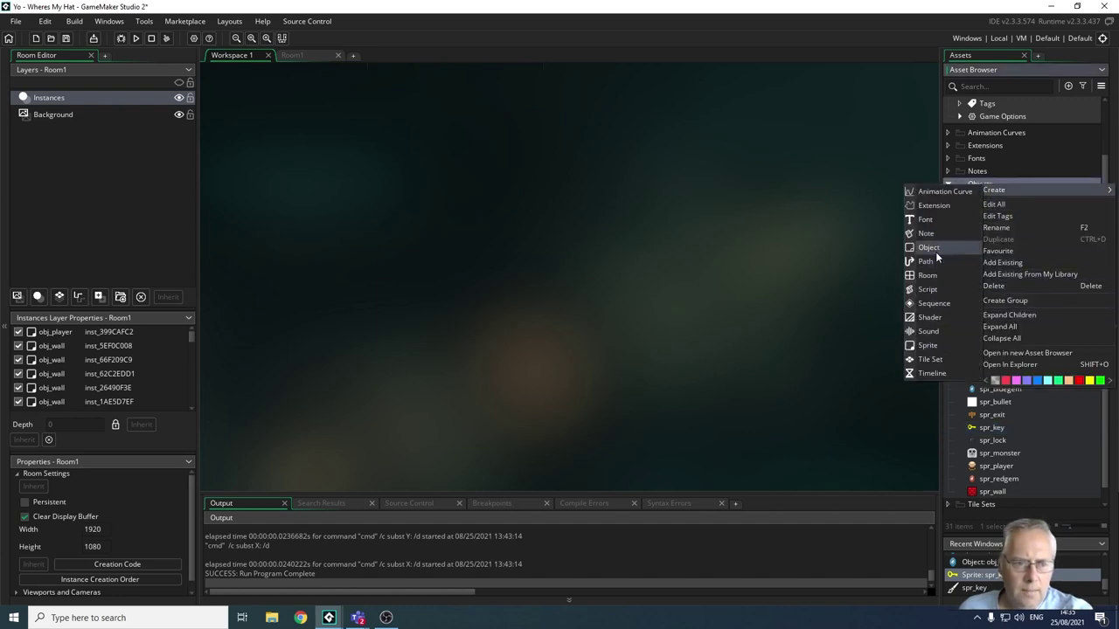
pyautogui.click(936, 248)
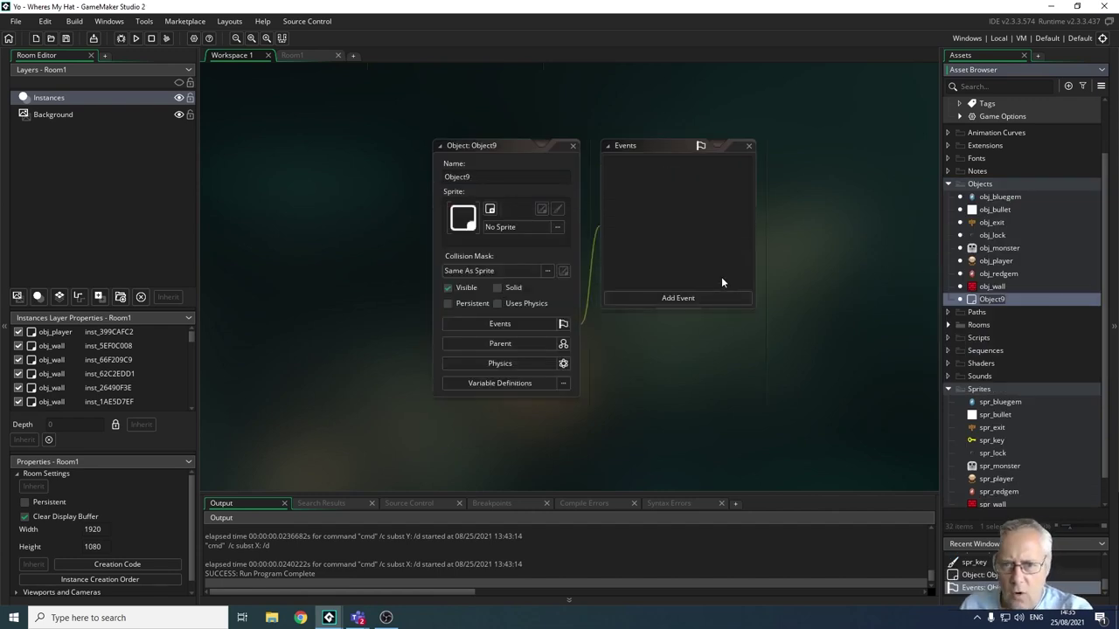
pyautogui.write('obj_key')
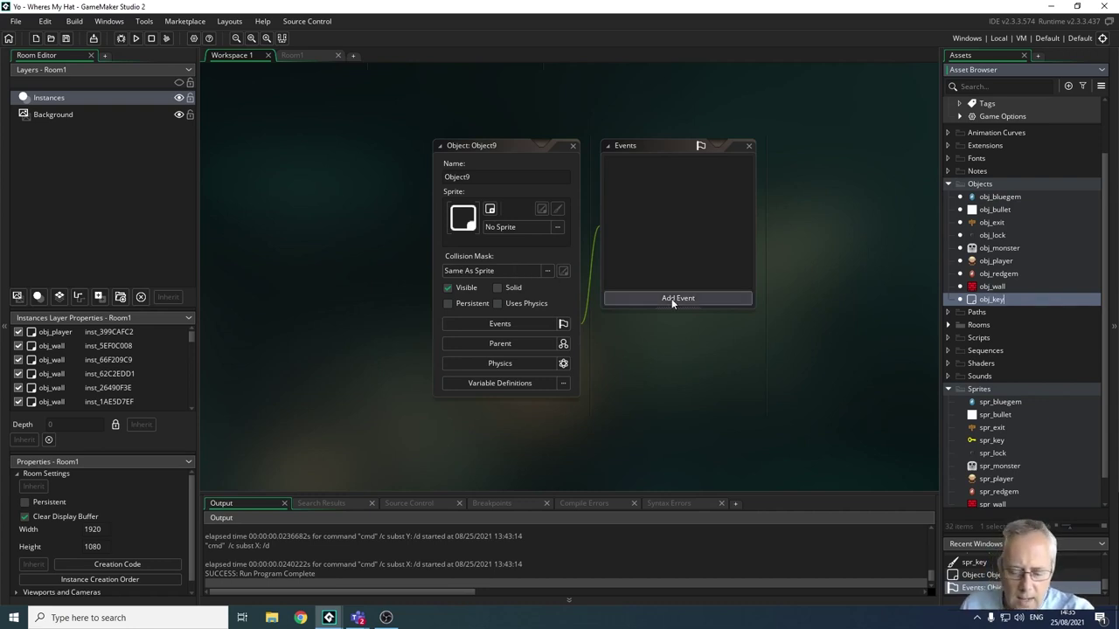
pyautogui.press('Return')
pyautogui.click(503, 226)
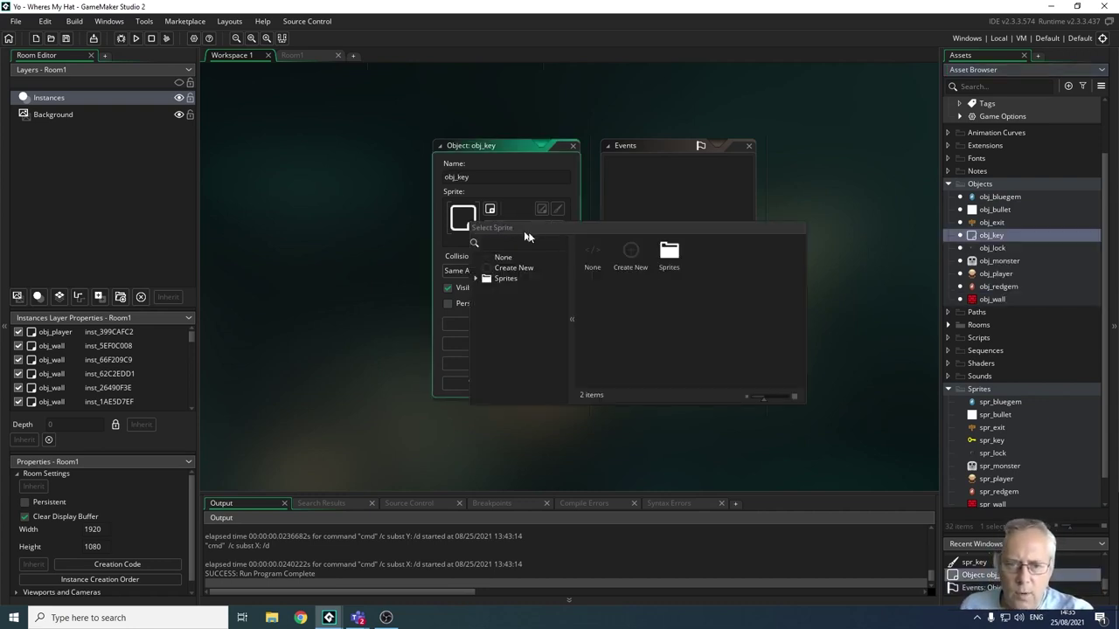
pyautogui.doubleClick(669, 253)
pyautogui.doubleClick(746, 253)
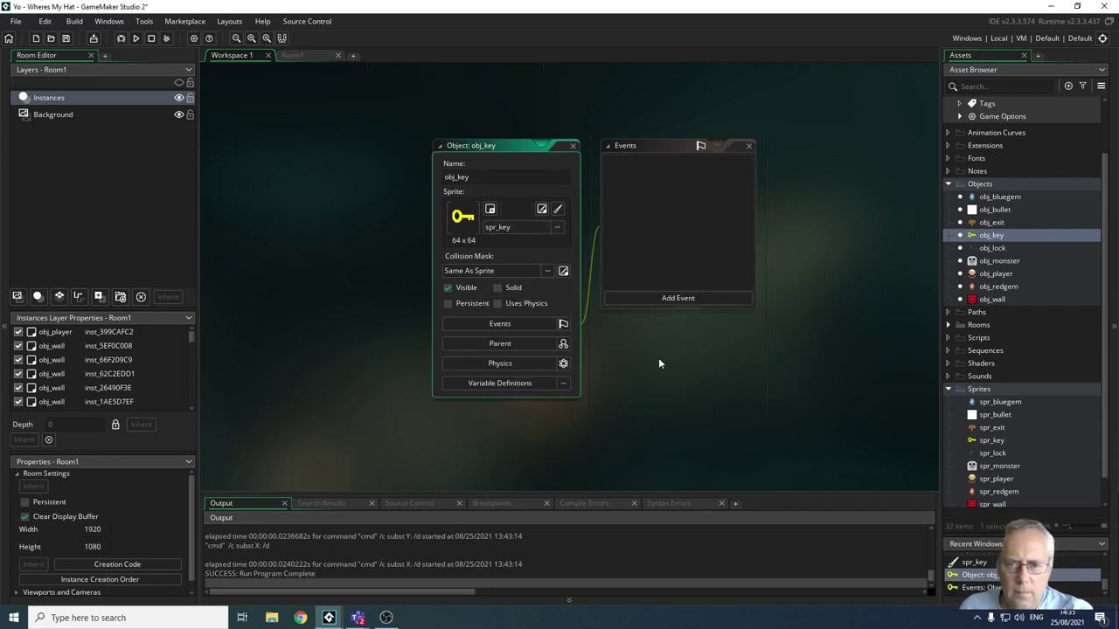
pyautogui.click(573, 145)
pyautogui.click(302, 55)
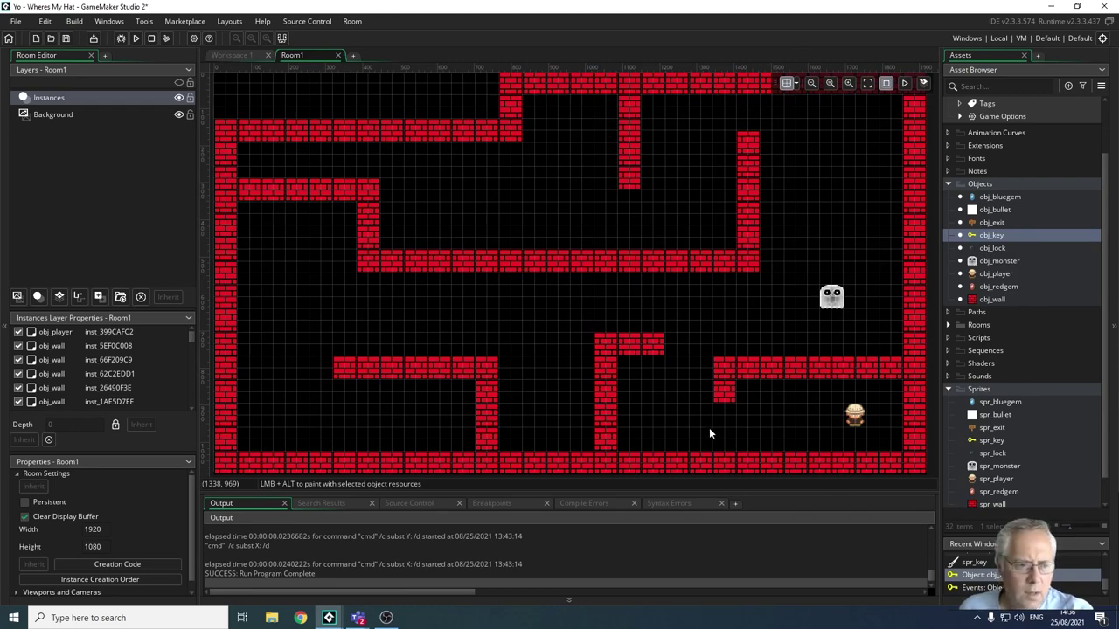
pyautogui.click(999, 290)
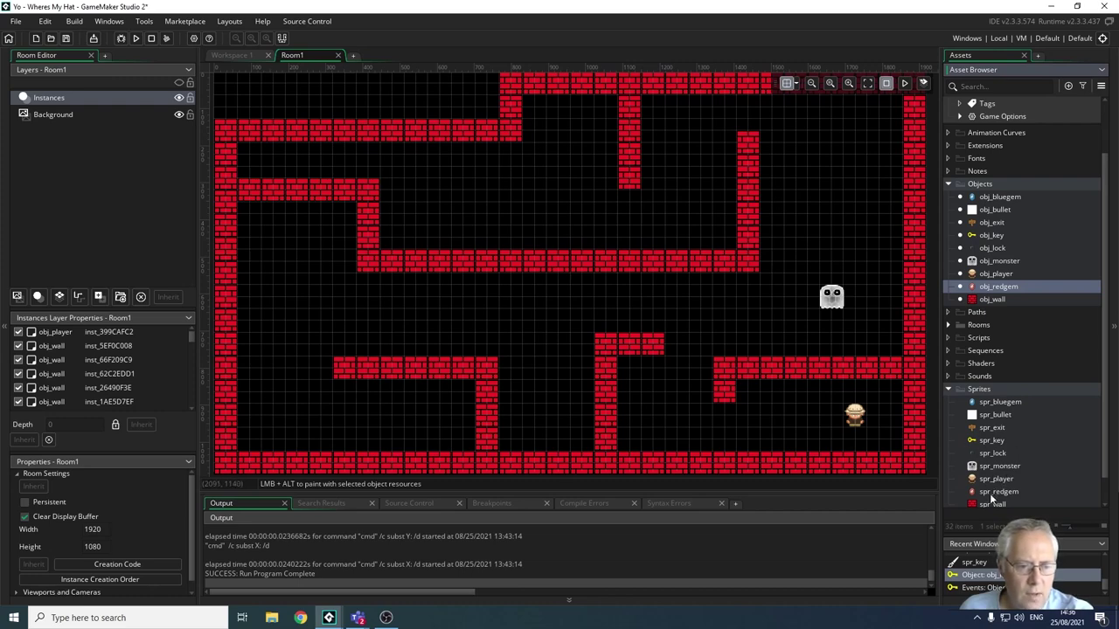
pyautogui.moveTo(1015, 497); pyautogui.dragTo(566, 298)
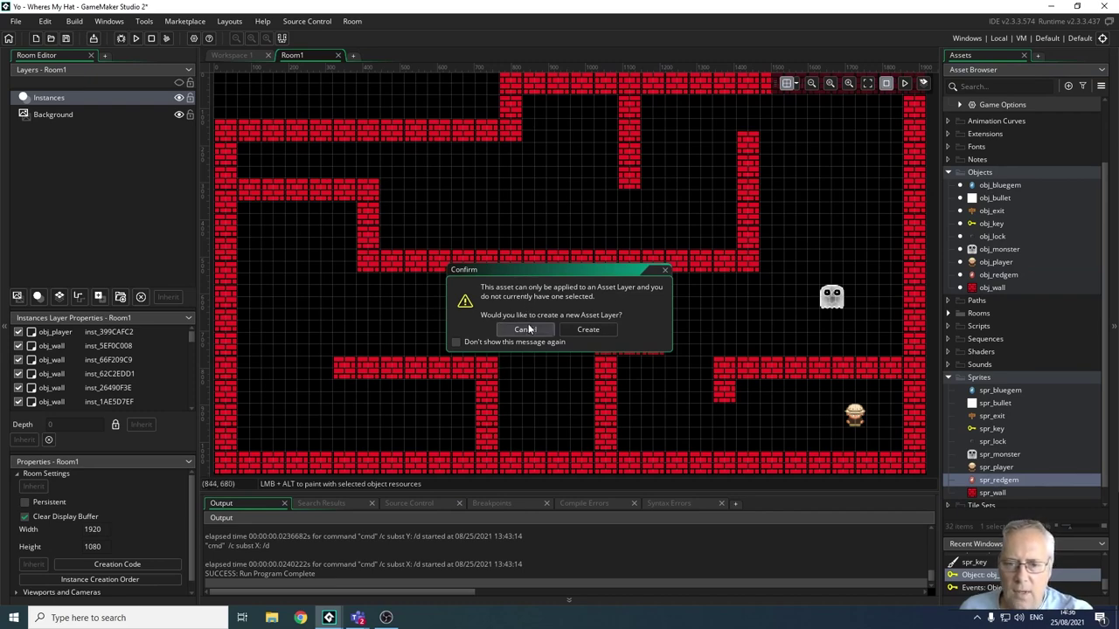
pyautogui.click(665, 271)
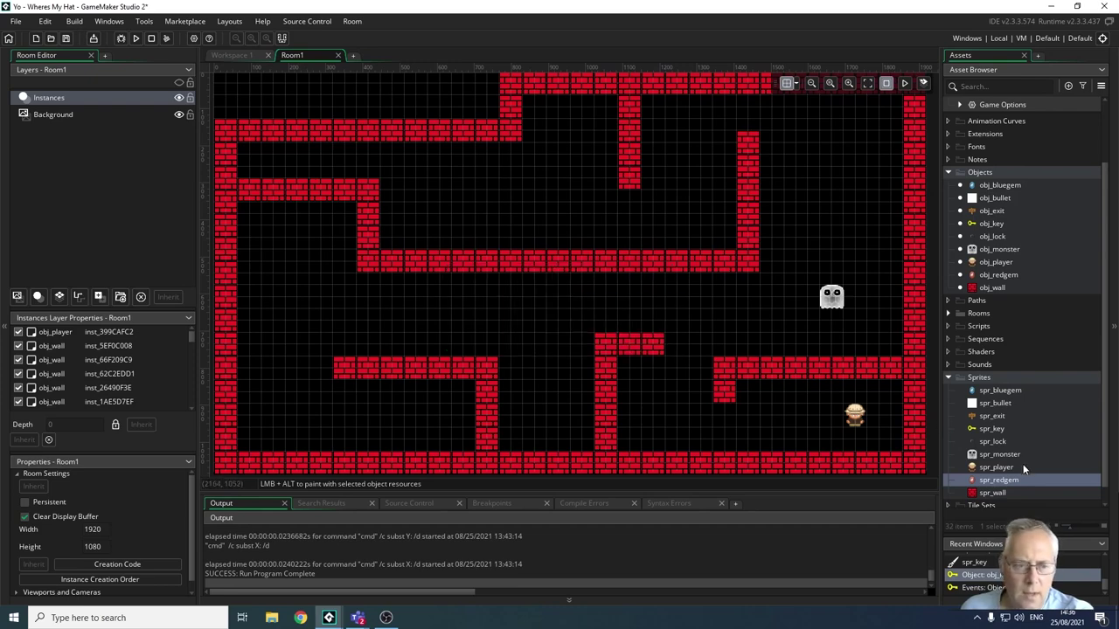
pyautogui.click(949, 376)
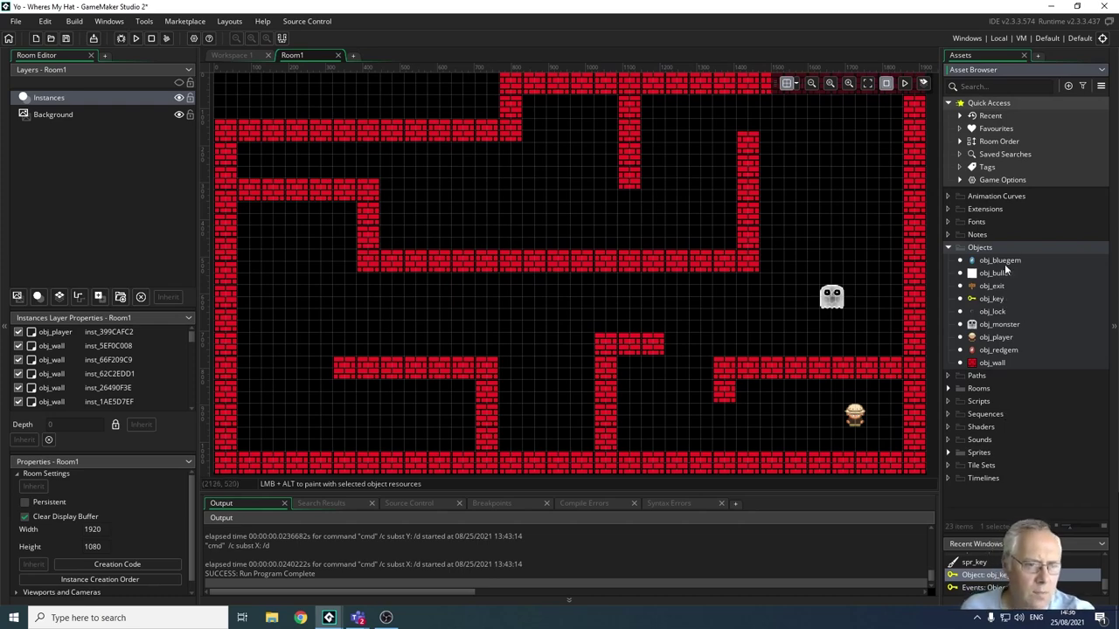
# Step: Place a blue gem at the bottom, a red gem, exit and lock top-left, and a key above the blue gem
pyautogui.moveTo(1002, 260)
pyautogui.mouseDown()
pyautogui.moveTo(300, 168)
pyautogui.moveTo(320, 203)
pyautogui.moveTo(262, 323)
pyautogui.moveTo(451, 430)
pyautogui.mouseUp()
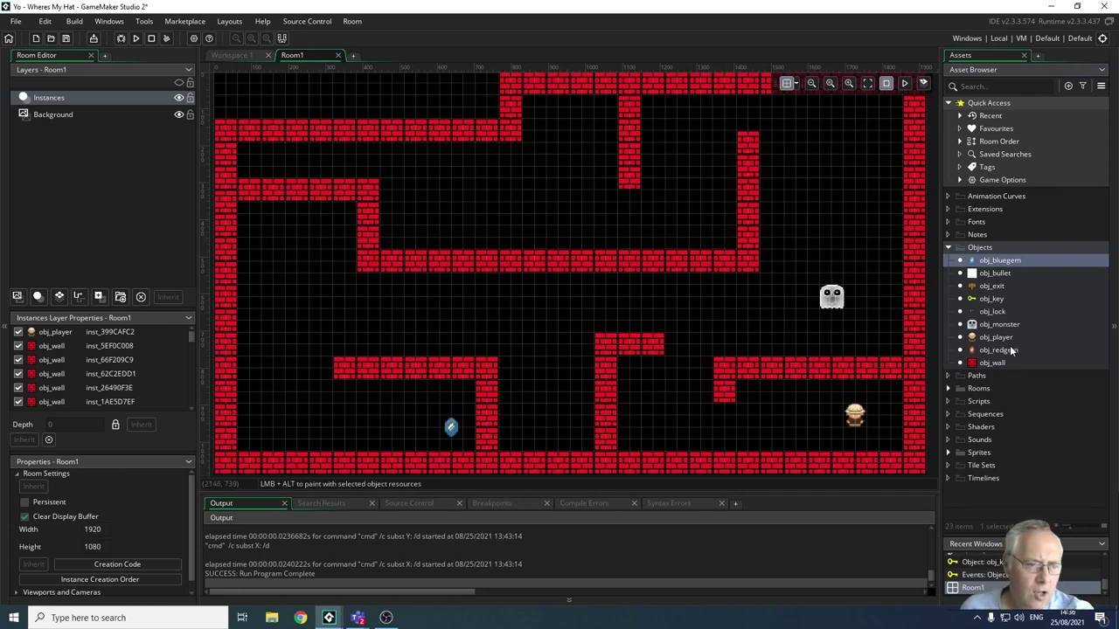
pyautogui.moveTo(1005, 350)
pyautogui.mouseDown()
pyautogui.moveTo(846, 220)
pyautogui.moveTo(669, 311)
pyautogui.moveTo(662, 353)
pyautogui.moveTo(360, 264)
pyautogui.moveTo(333, 213)
pyautogui.moveTo(317, 222)
pyautogui.moveTo(251, 214)
pyautogui.moveTo(261, 214)
pyautogui.mouseUp()
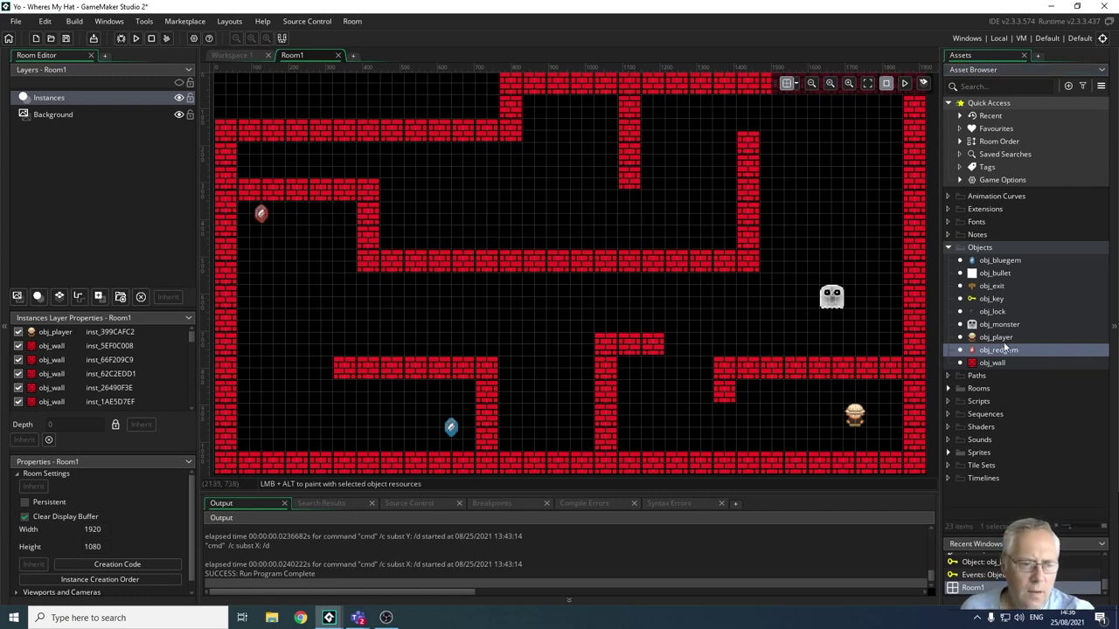
pyautogui.moveTo(991, 290)
pyautogui.mouseDown()
pyautogui.moveTo(791, 267)
pyautogui.moveTo(349, 166)
pyautogui.moveTo(251, 166)
pyautogui.moveTo(253, 157)
pyautogui.mouseUp()
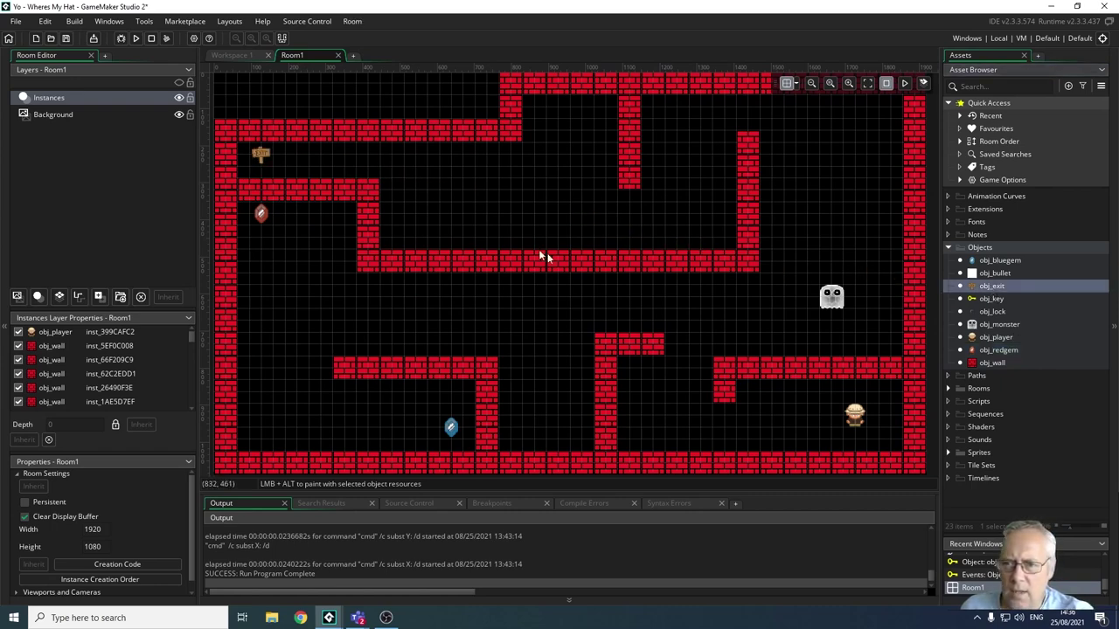
pyautogui.moveTo(994, 312); pyautogui.dragTo(368, 155)
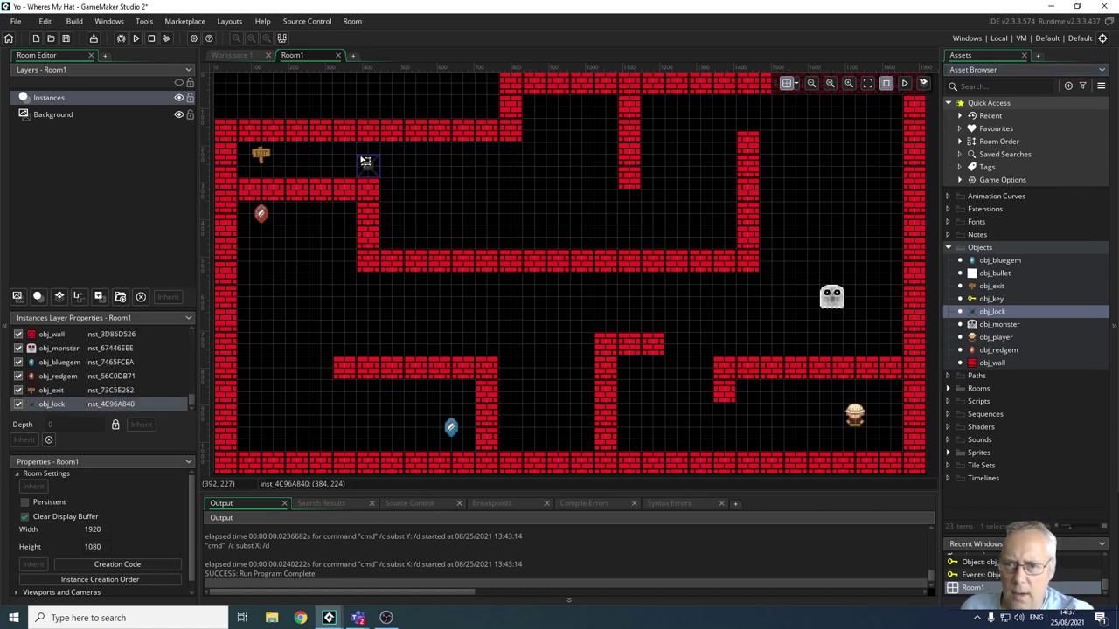
pyautogui.click(483, 209)
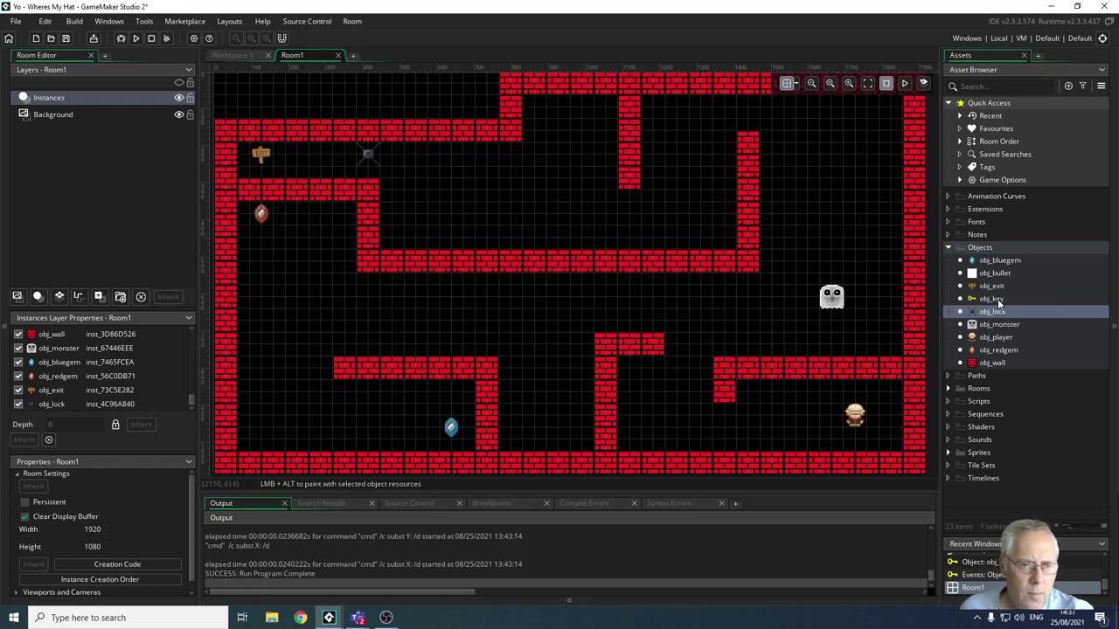
pyautogui.moveTo(997, 299)
pyautogui.mouseDown()
pyautogui.moveTo(682, 396)
pyautogui.moveTo(450, 391)
pyautogui.mouseUp()
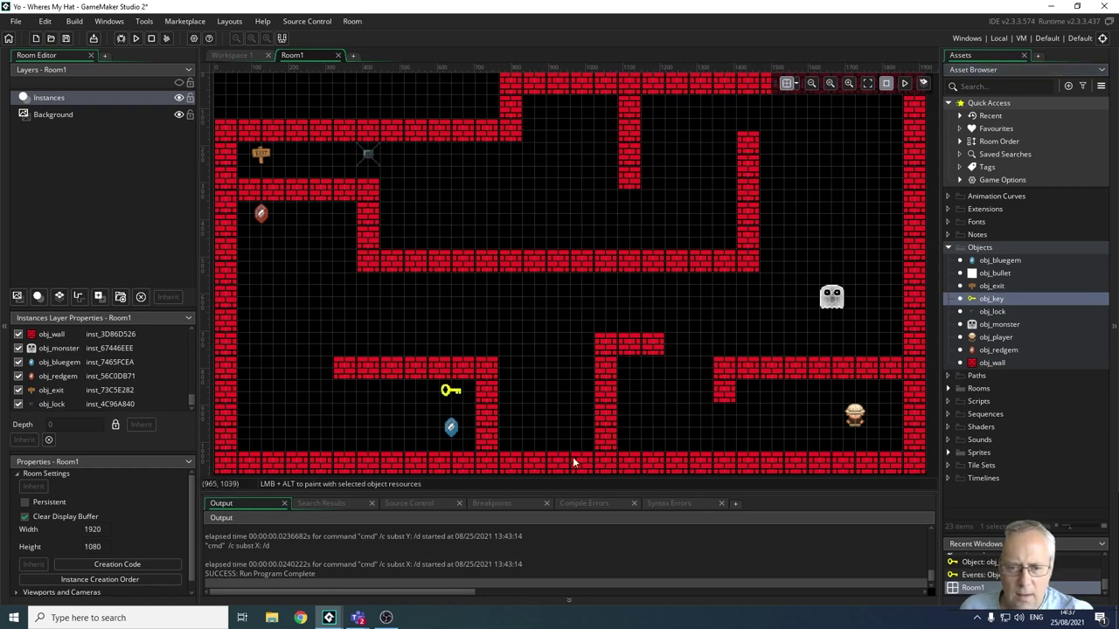